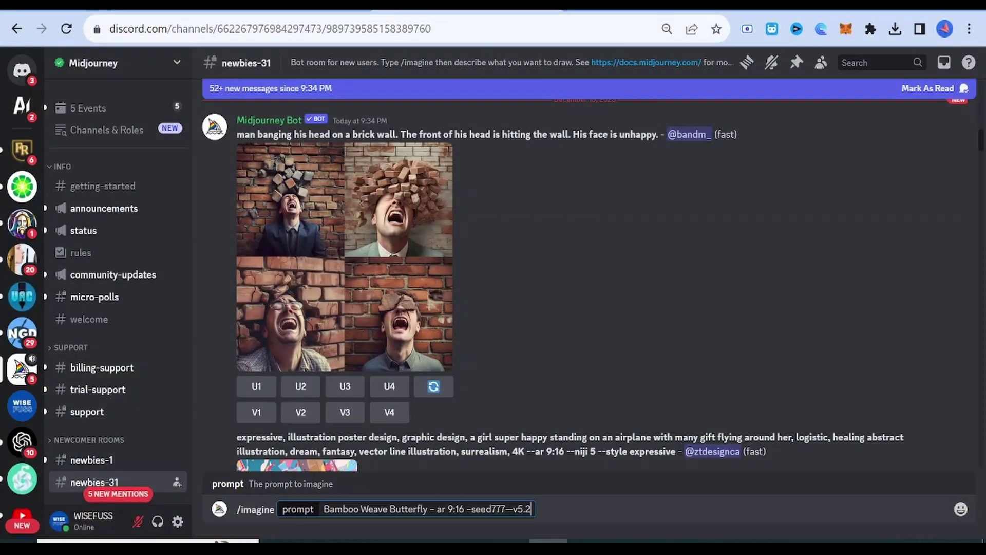
- Submit the Bamboo Weave butterfly, car and mountain /imagine prompts, swapping the subject each time
key("Return")
type("/i")
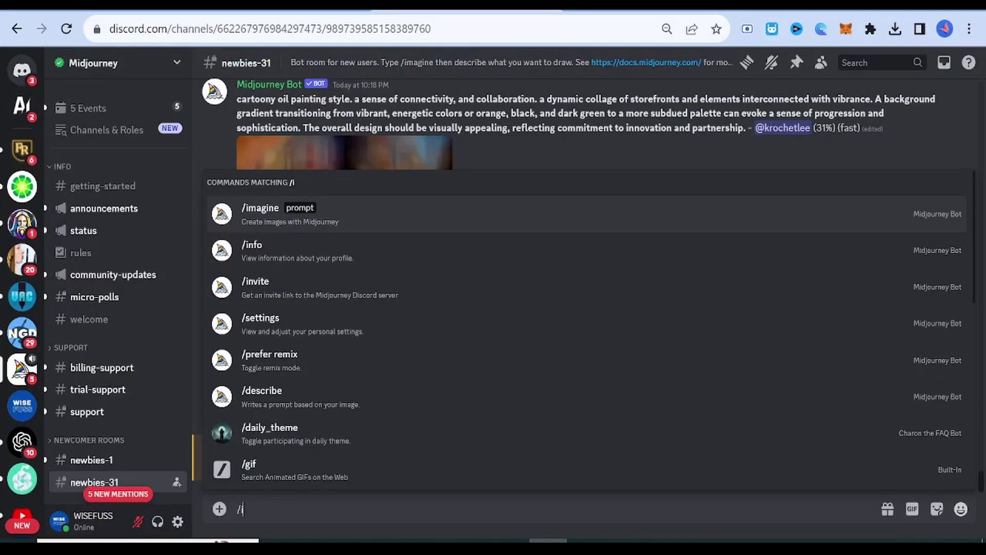
key("Tab")
type("Bamboo Weave Butterfly – ar 9:16 –seed777—v5.2")
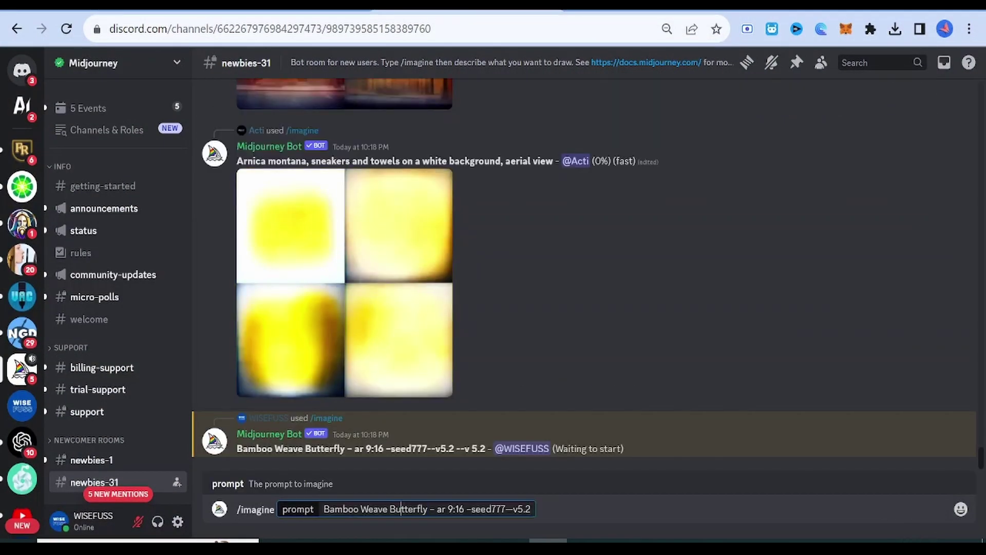
key("Return")
type("/ima")
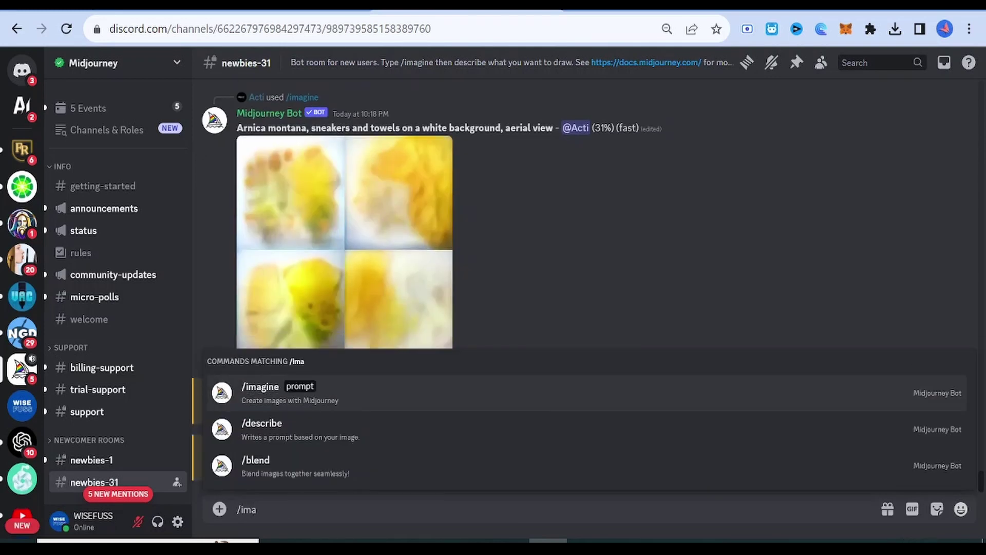
key("Tab")
type("Bamboo Weave Butterfly – ar 9:16 –seed777—v5.2")
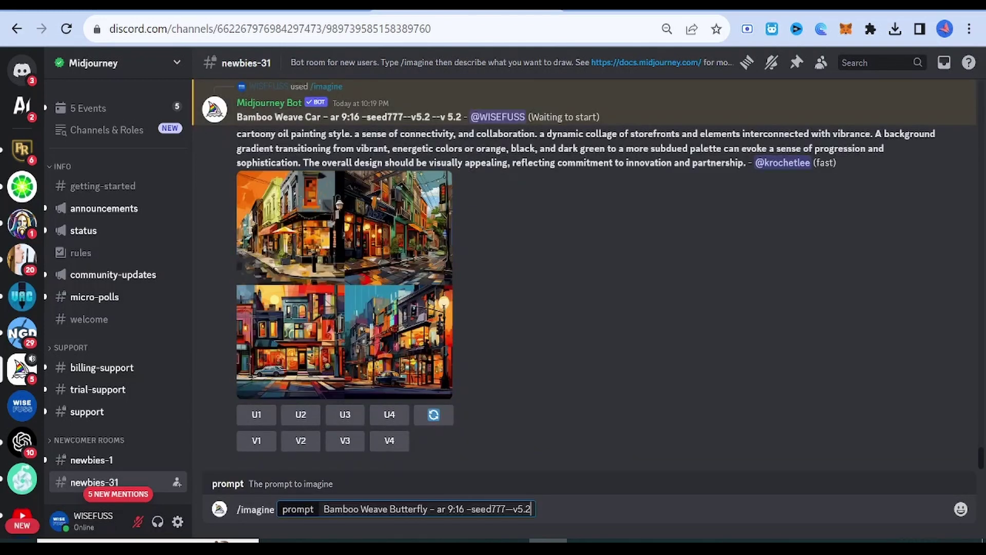
double_click(409, 510)
type("mountain")
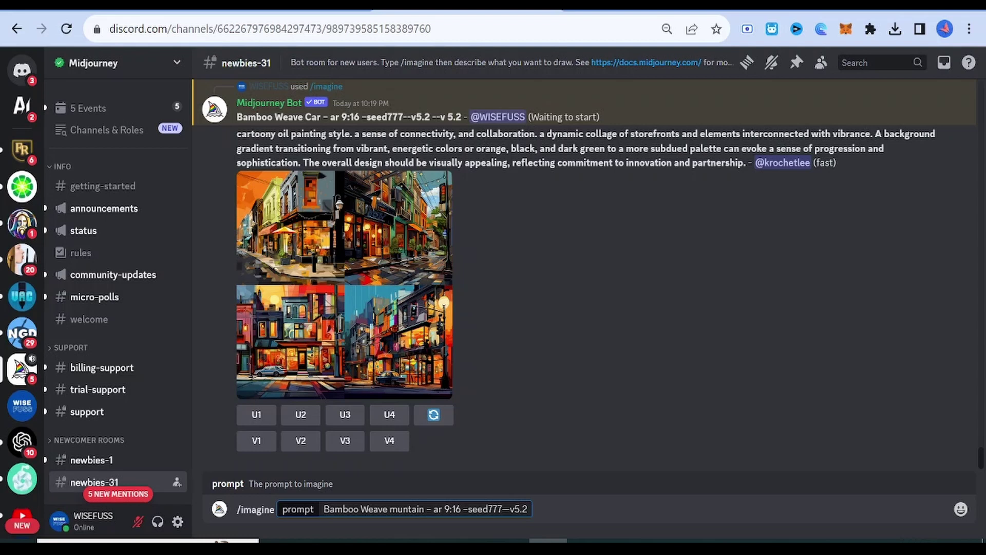
key("BackSpace")
key("BackSpace")
key("BackSpace")
type("ountain")
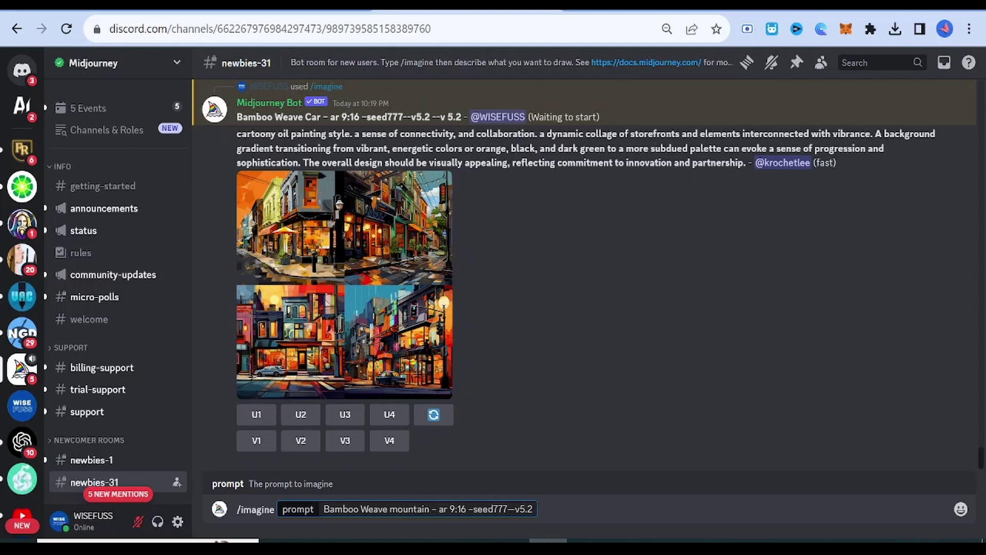
key("Return")
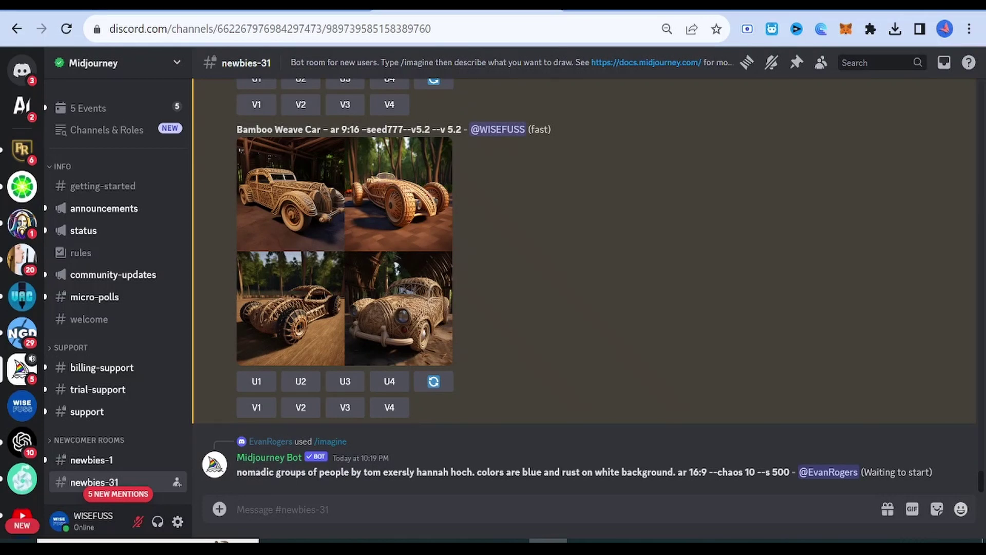
scroll(619, 265, "up", 3)
scroll(618, 264, "up", 5)
scroll(618, 265, "down", 2)
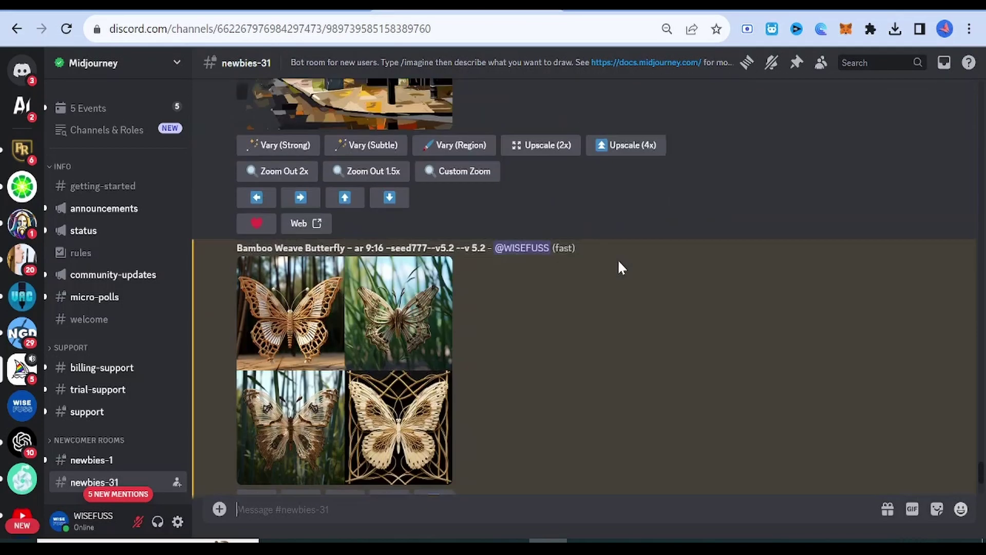
scroll(619, 264, "down", 5)
scroll(620, 268, "up", 4)
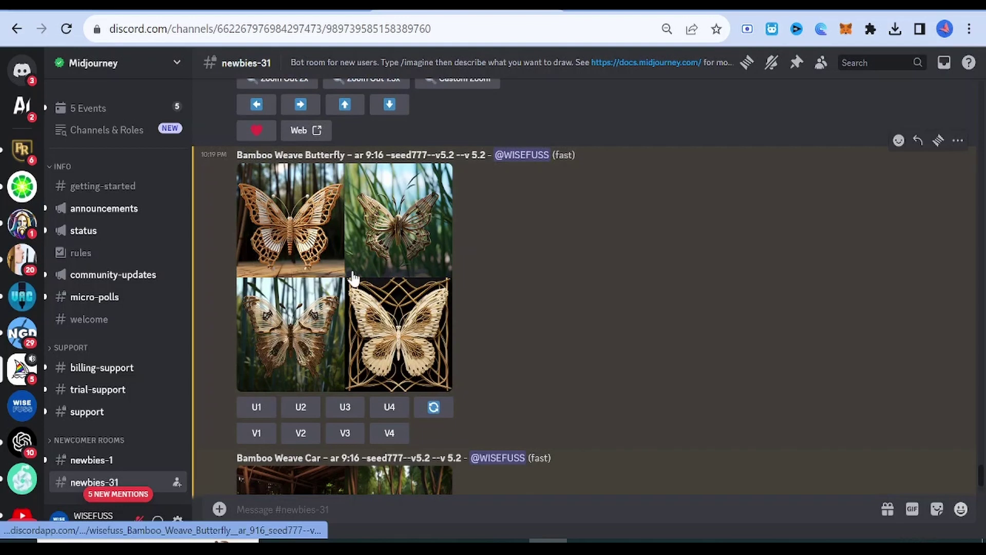
- Preview the Bamboo Weave butterfly and car grids, then enlarge the mountain grid
left_click(368, 313)
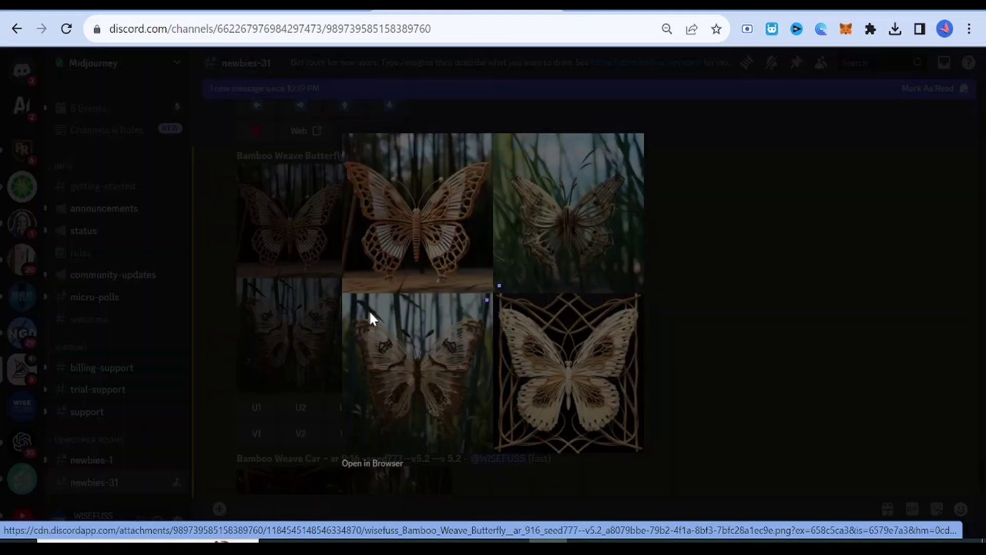
left_click(751, 268)
scroll(751, 267, "down", 3)
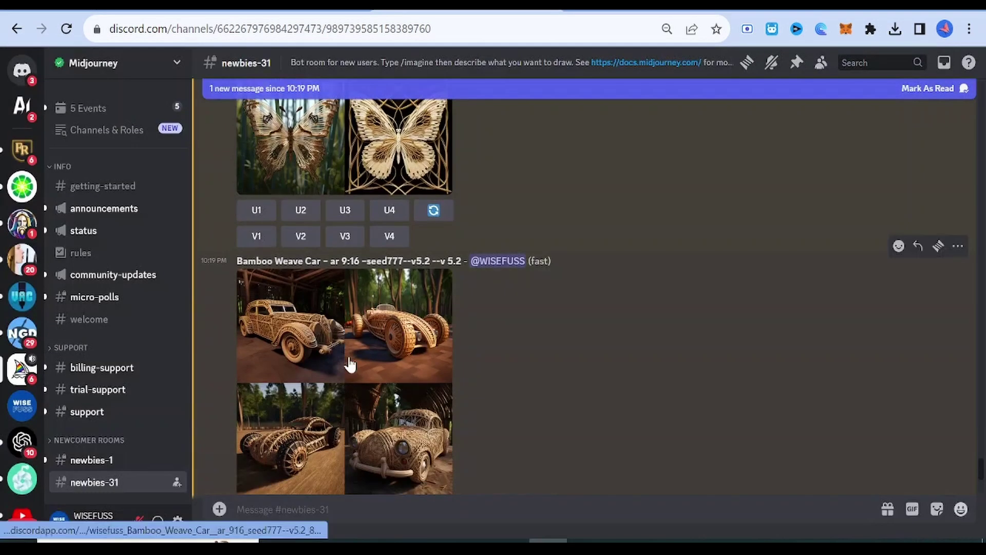
left_click(349, 365)
left_click(826, 286)
scroll(826, 285, "down", 5)
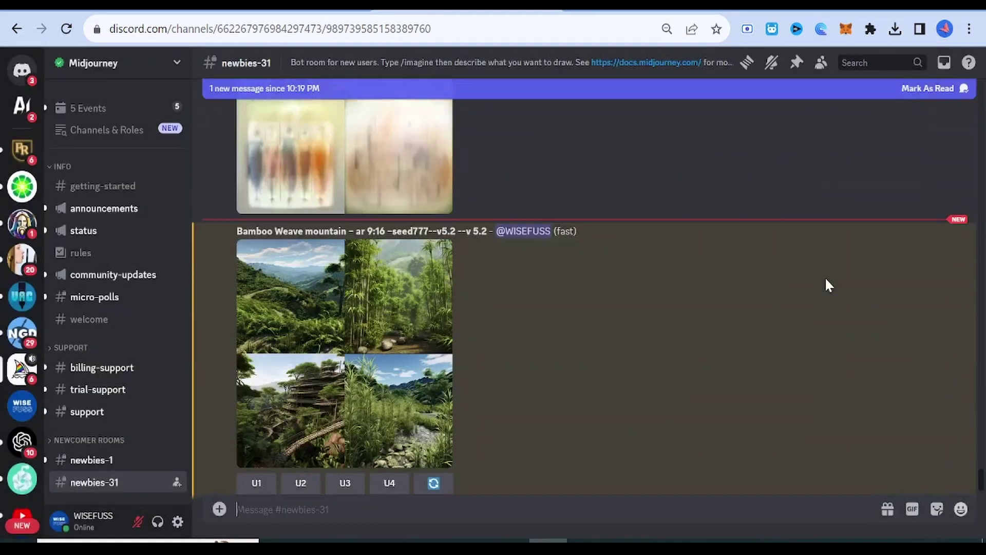
scroll(826, 285, "down", 2)
left_click(437, 288)
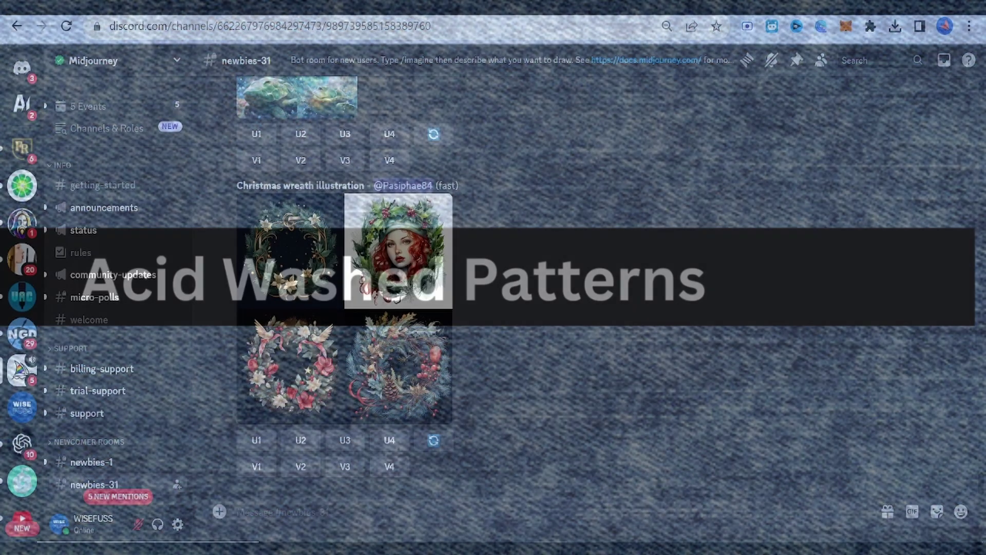
- Submit the Acid Wash butterfly, car and mountain prompts, replacing the subject word each time
type("Acid Wash Butterfly – ar 9:16 –seed777—v5.2")
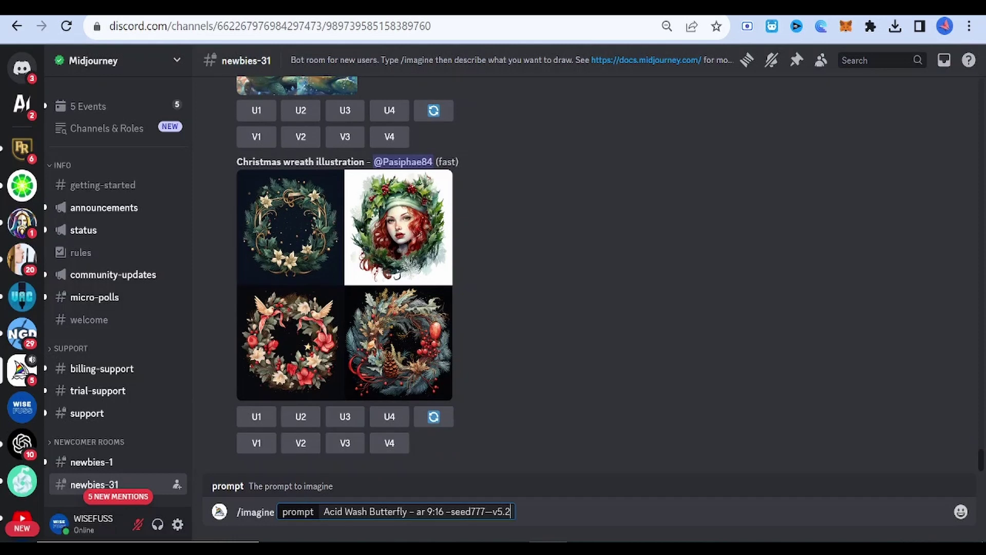
key("Return")
type("/ima")
key("Tab")
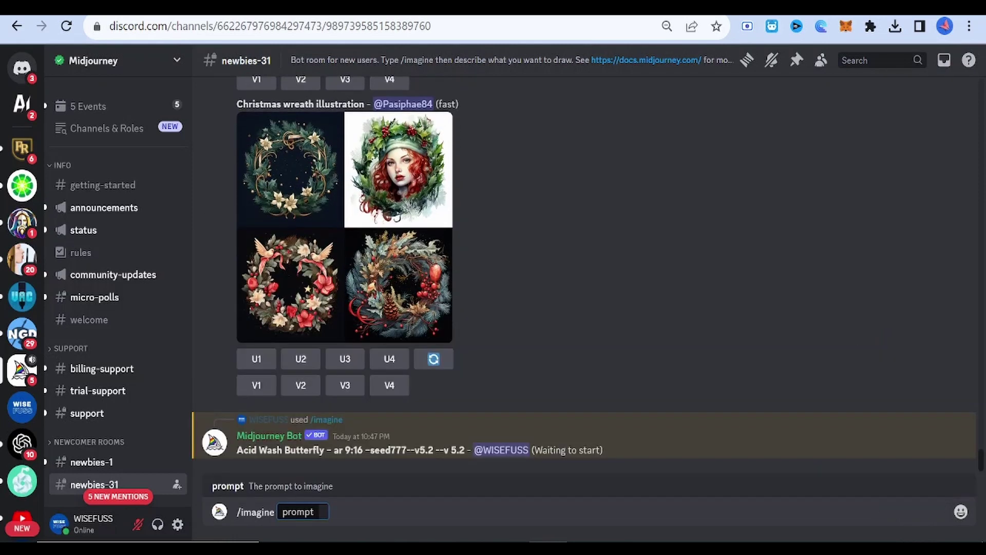
key("ctrl+v")
double_click(388, 511)
type("C")
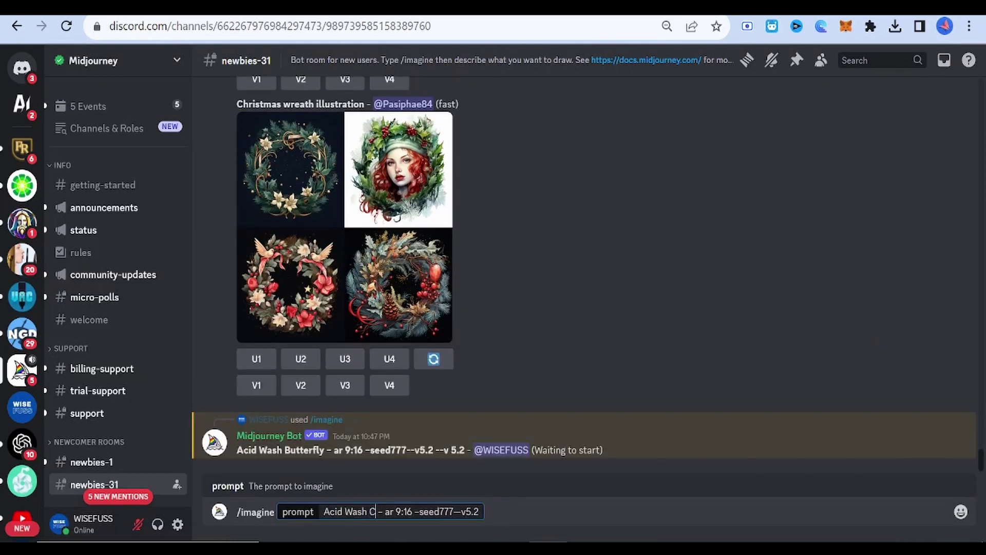
type("ar")
key("Return")
type("/ima")
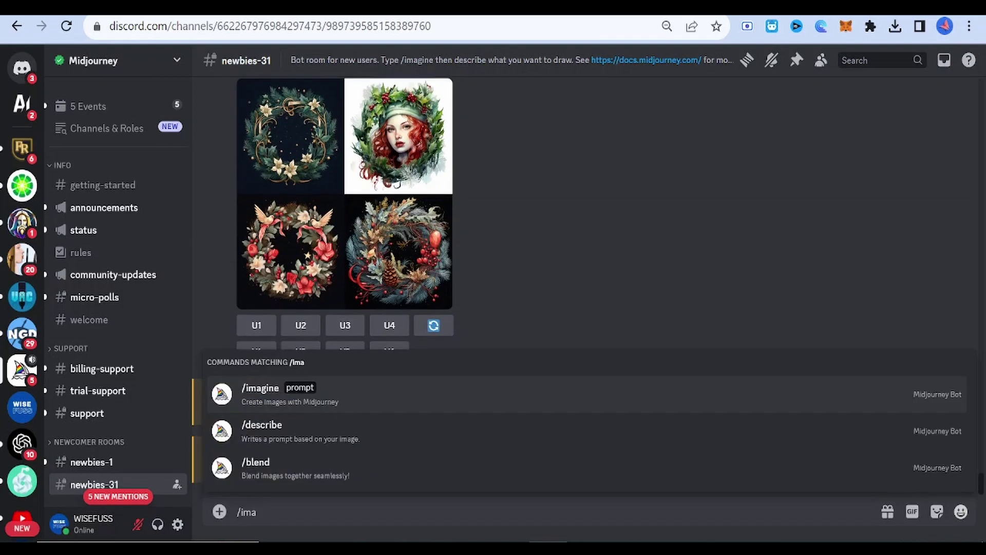
key("Tab")
key("ctrl+v")
double_click(385, 511)
key("BackSpace")
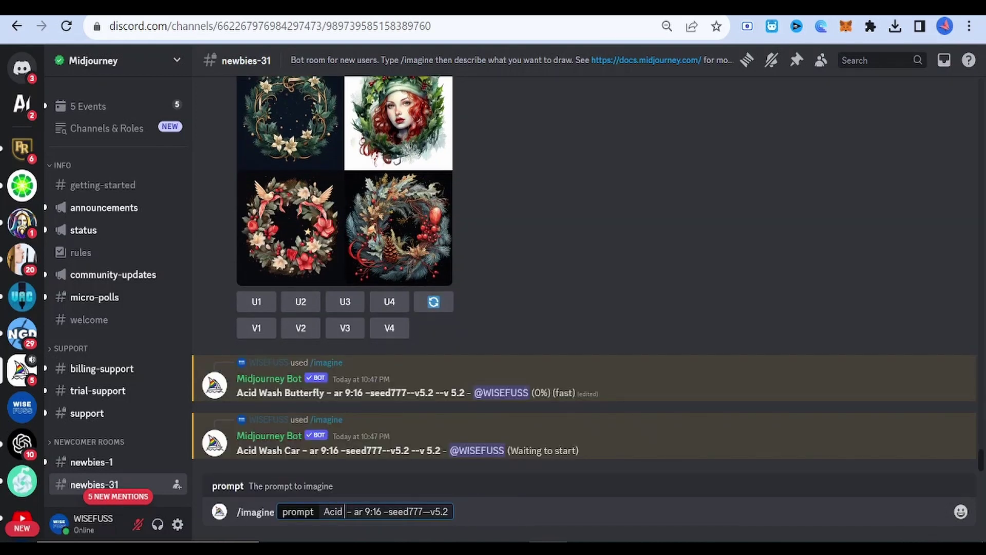
type("Wash ")
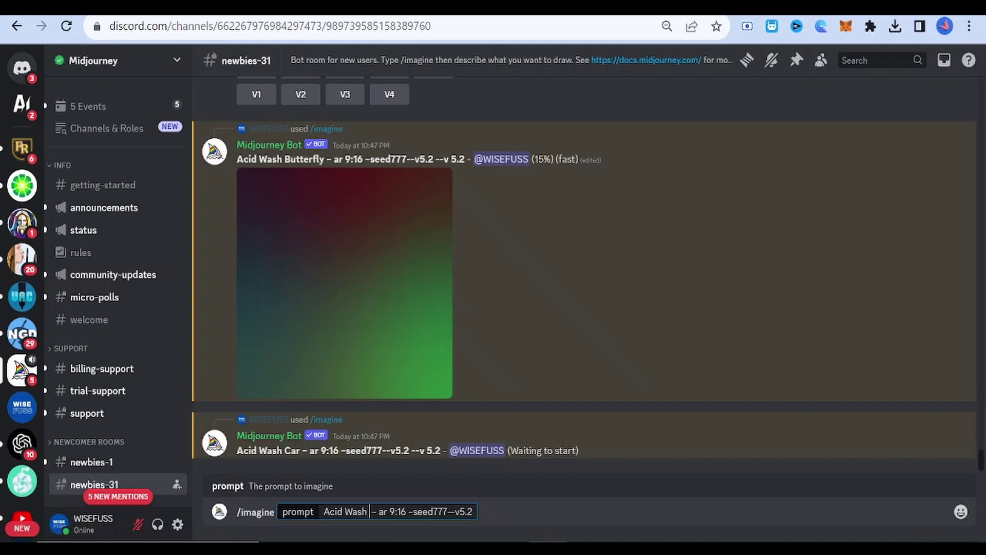
type("Mountain")
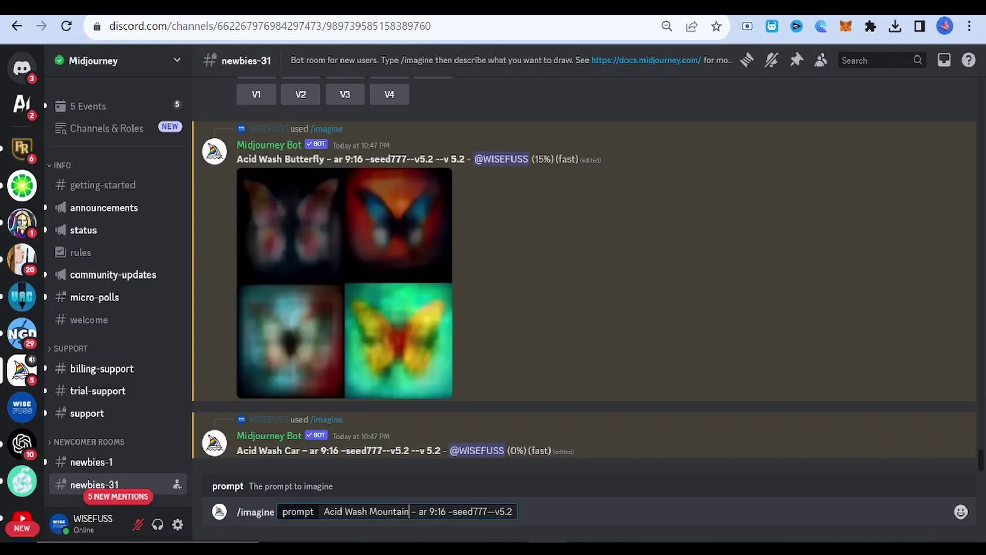
key("Return")
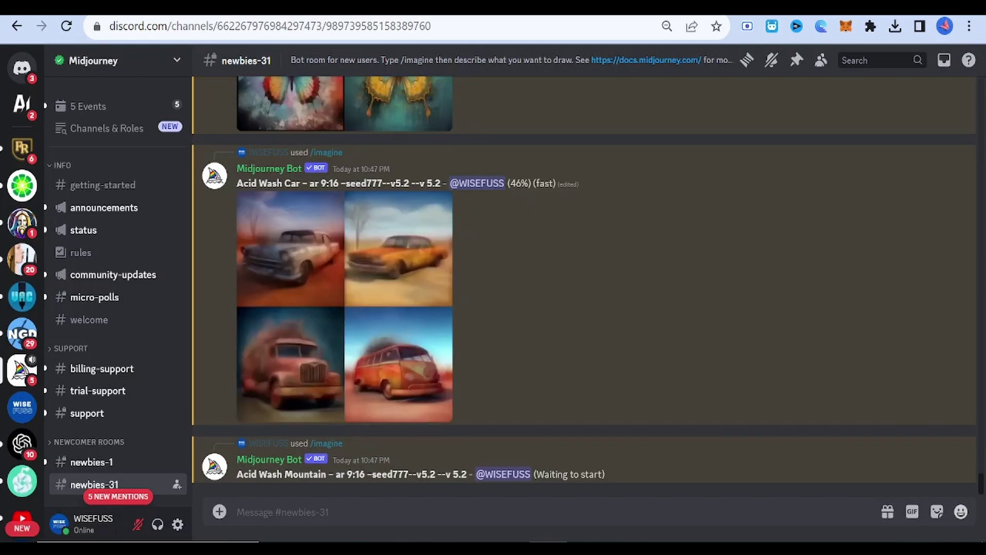
scroll(582, 287, "up", 2)
scroll(582, 288, "up", 2)
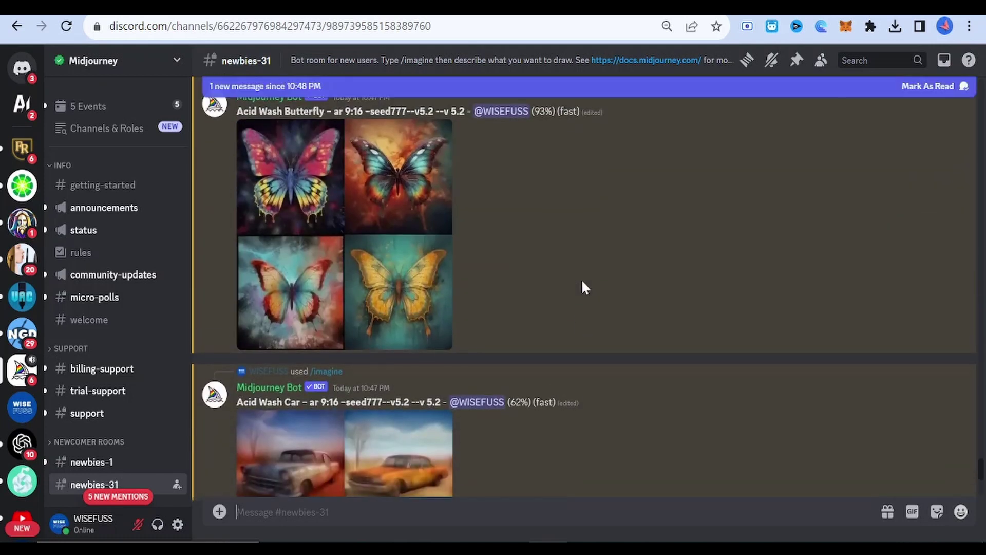
scroll(582, 288, "down", 2)
scroll(582, 287, "down", 4)
scroll(582, 288, "down", 5)
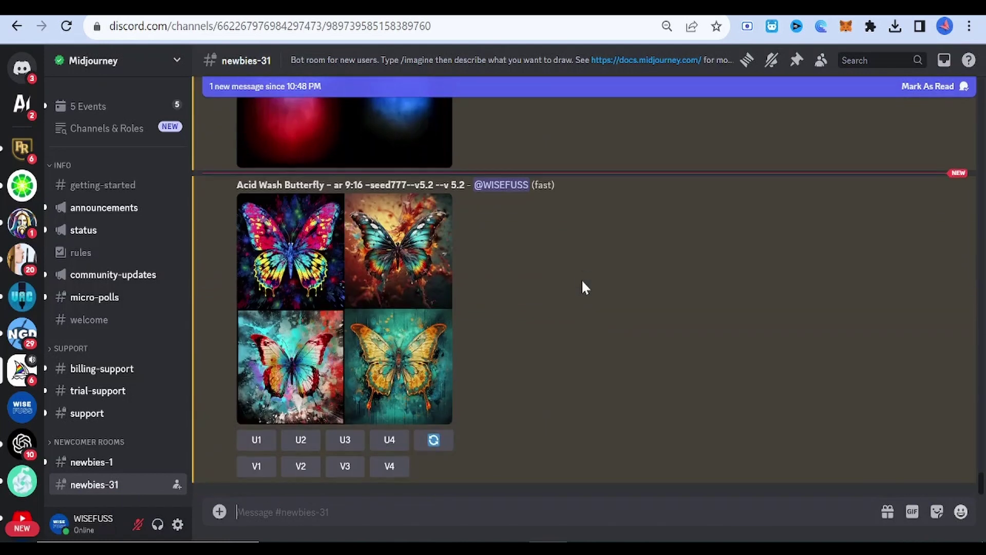
- Preview the Acid Wash butterfly and car grids, then enlarge the mountain grid
left_click(379, 310)
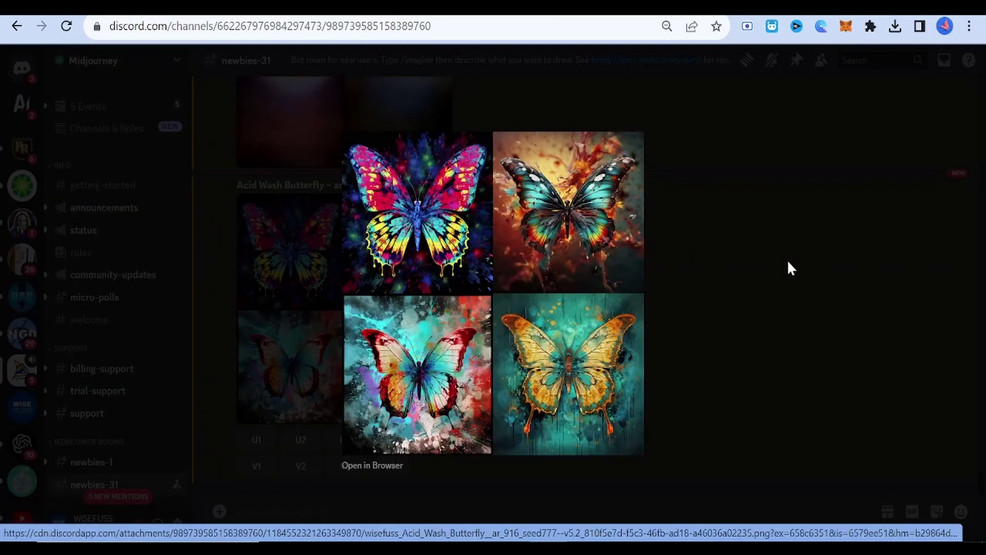
left_click(789, 262)
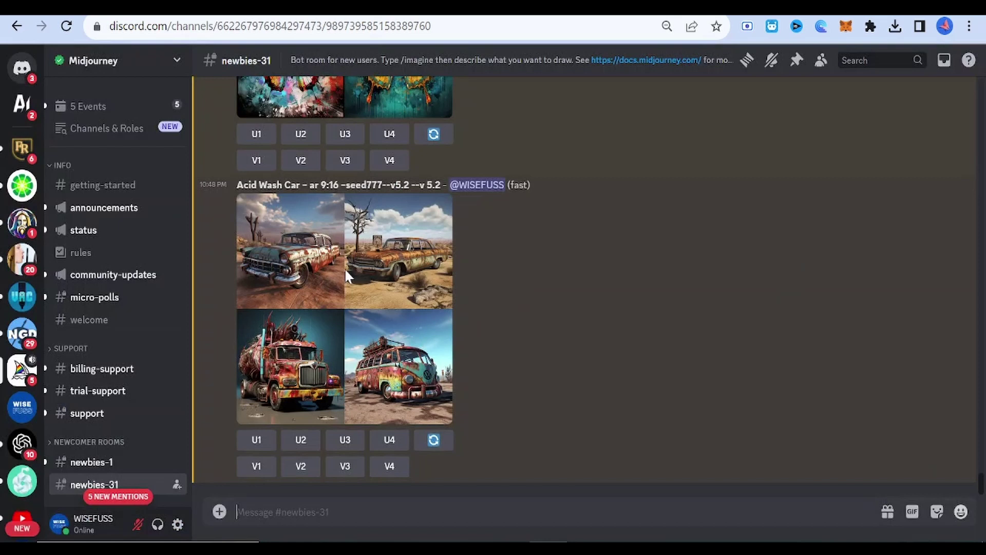
left_click(345, 270)
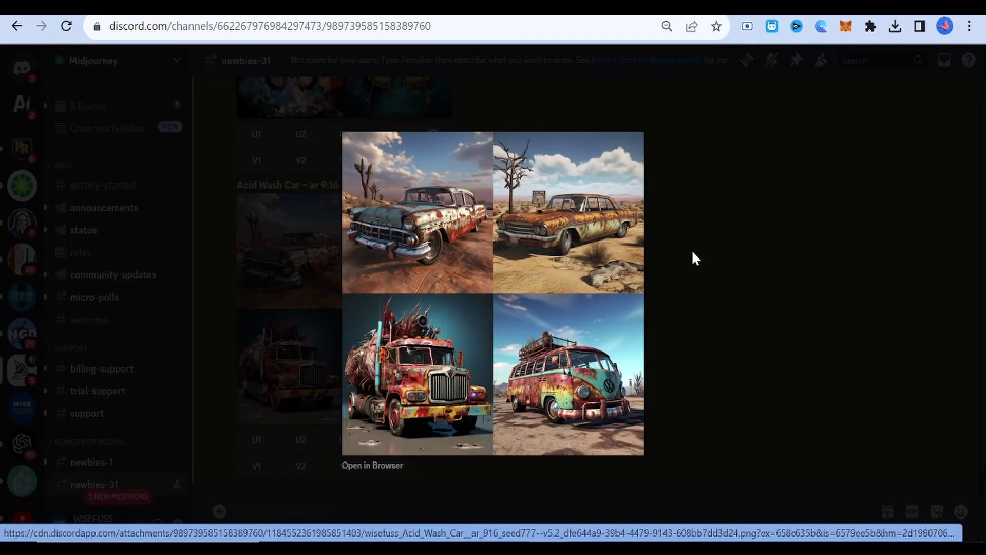
left_click(743, 260)
scroll(742, 260, "up", 5)
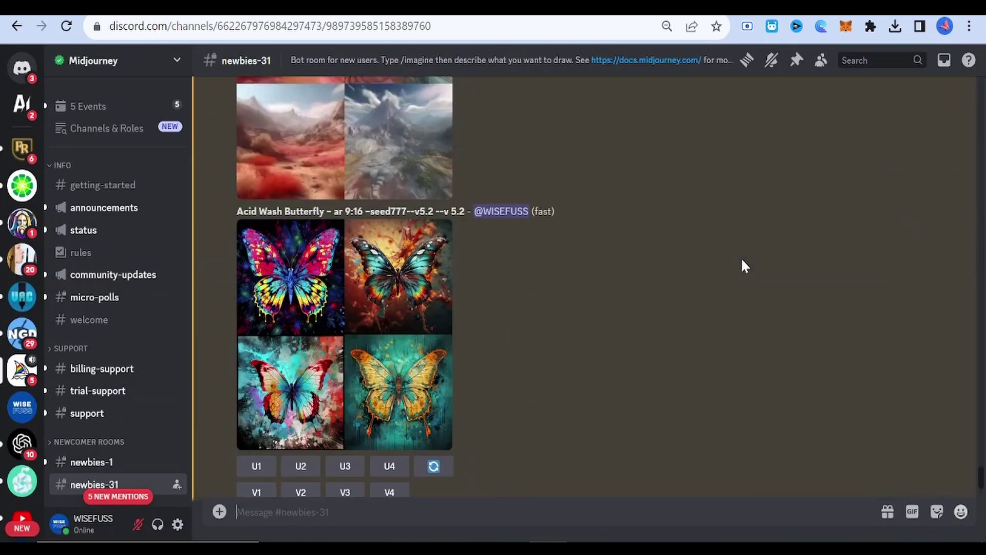
scroll(743, 260, "up", 3)
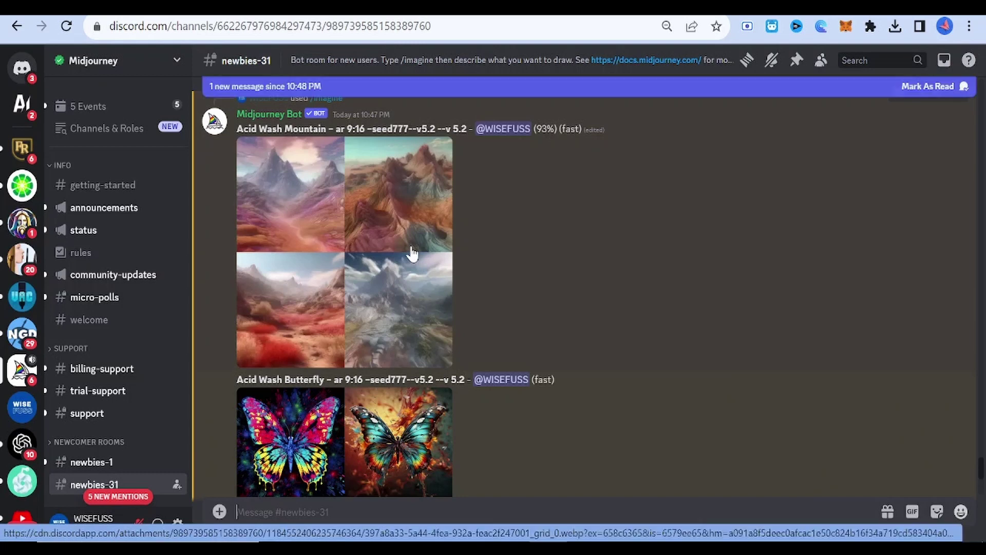
scroll(386, 308, "down", 10)
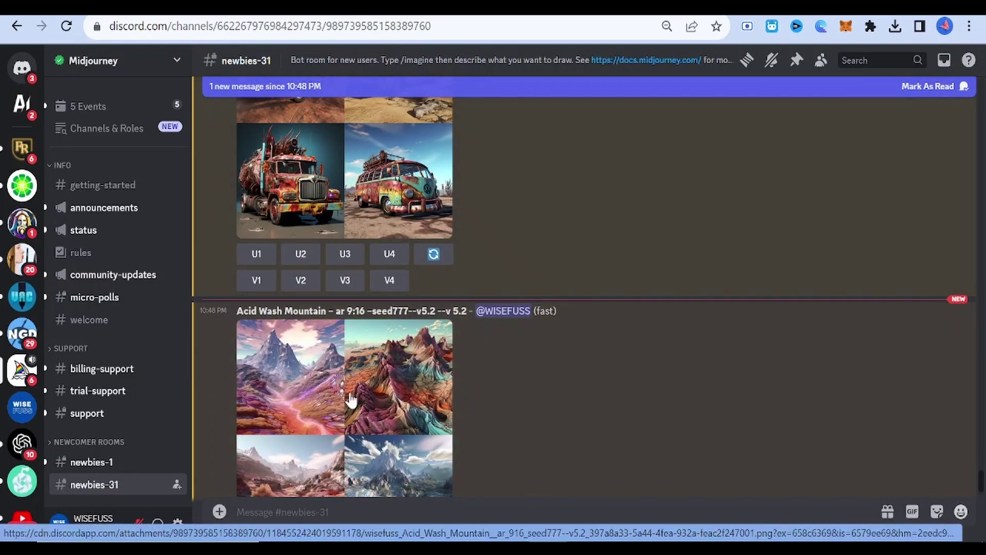
left_click(373, 408)
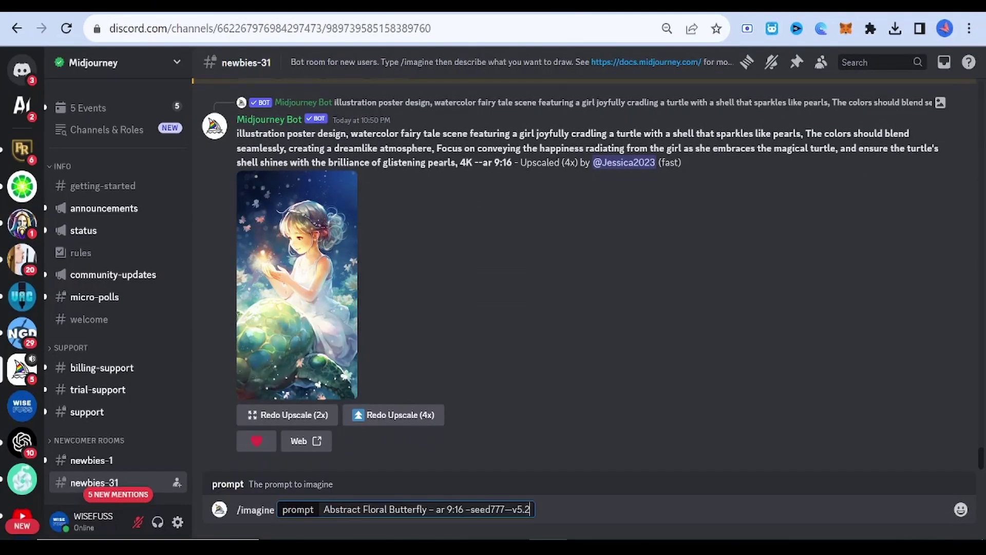
- Send the Abstract Floral butterfly, car and mountain prompts, swapping out Butterfly each time
key("Return")
type("/ima")
key("Tab")
type("Abstract Floral Butterfly – ar 9:16 –seed777—v5.2")
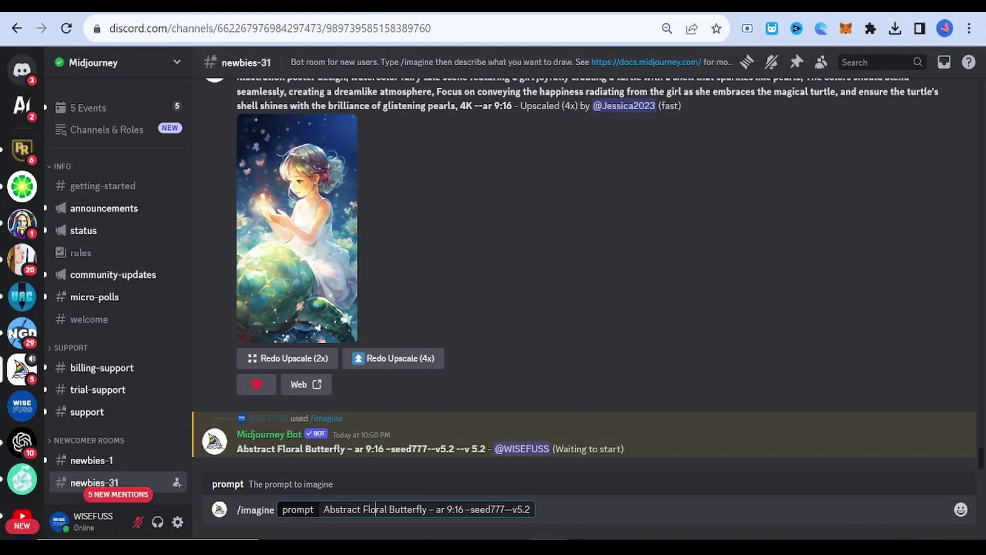
left_click(389, 509)
type("Car")
key("Delete")
key("Delete")
key("Delete")
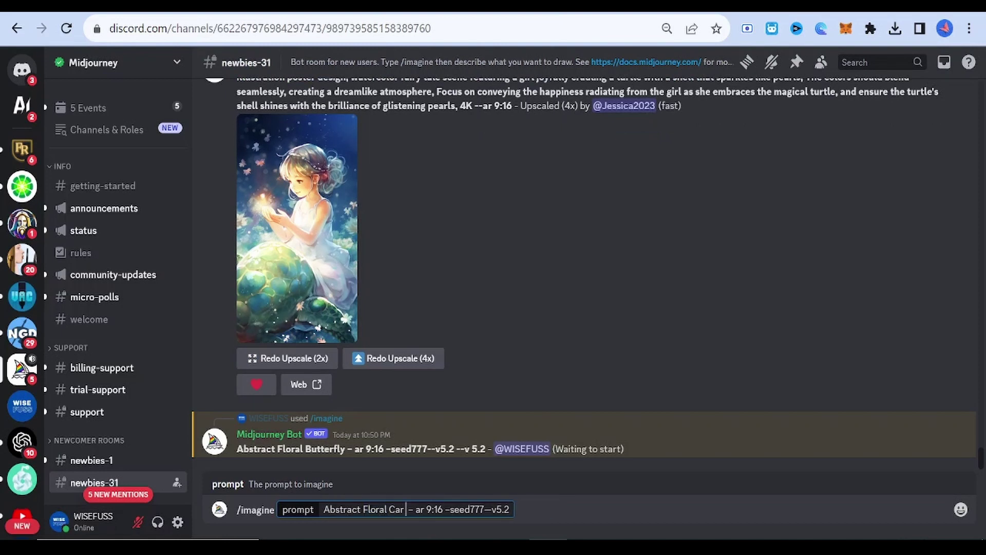
key("Return")
type("/ima")
key("Tab")
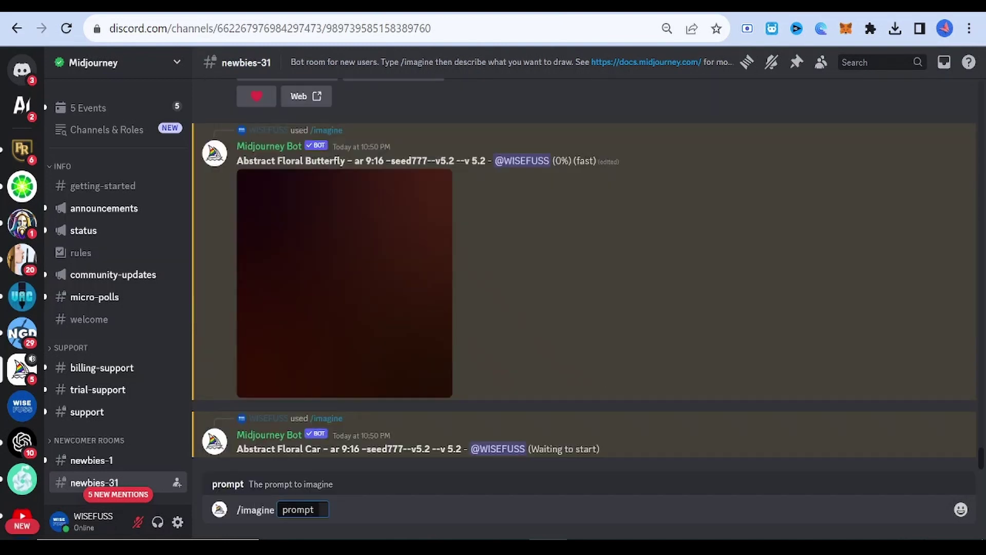
type("Abstract Floral Butterfly – ar 9:16 –seed777—v5.2")
double_click(408, 510)
type("Mountain")
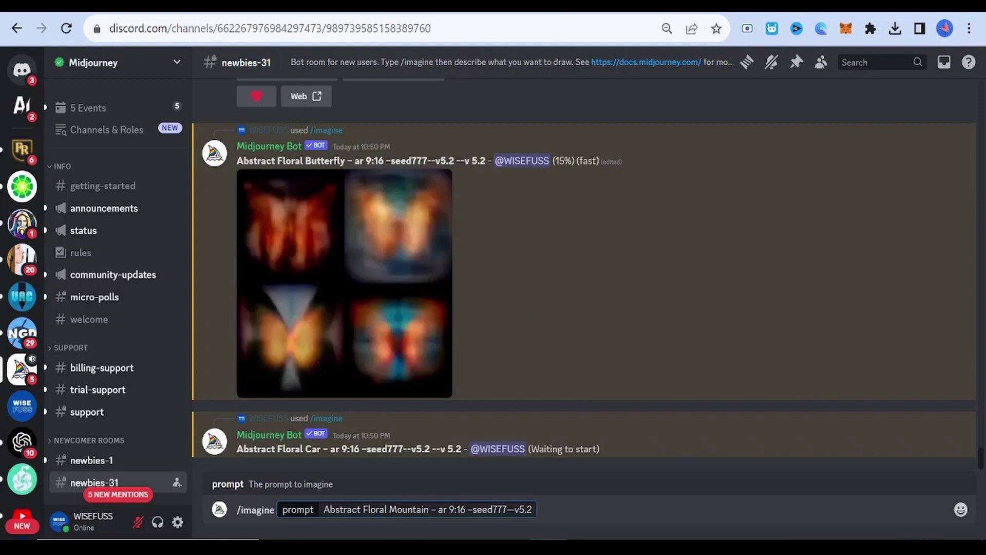
key("Return")
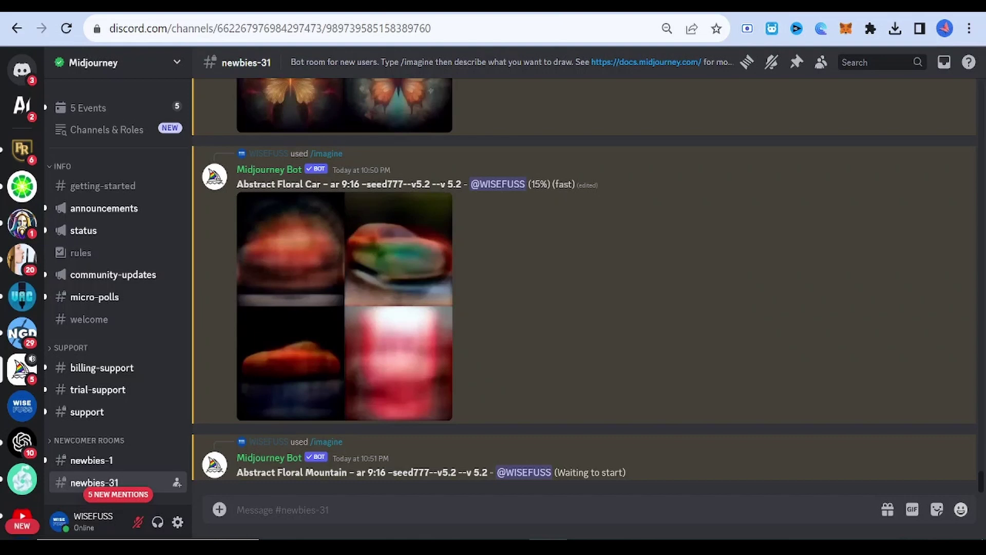
scroll(574, 283, "up", 3)
scroll(573, 284, "up", 2)
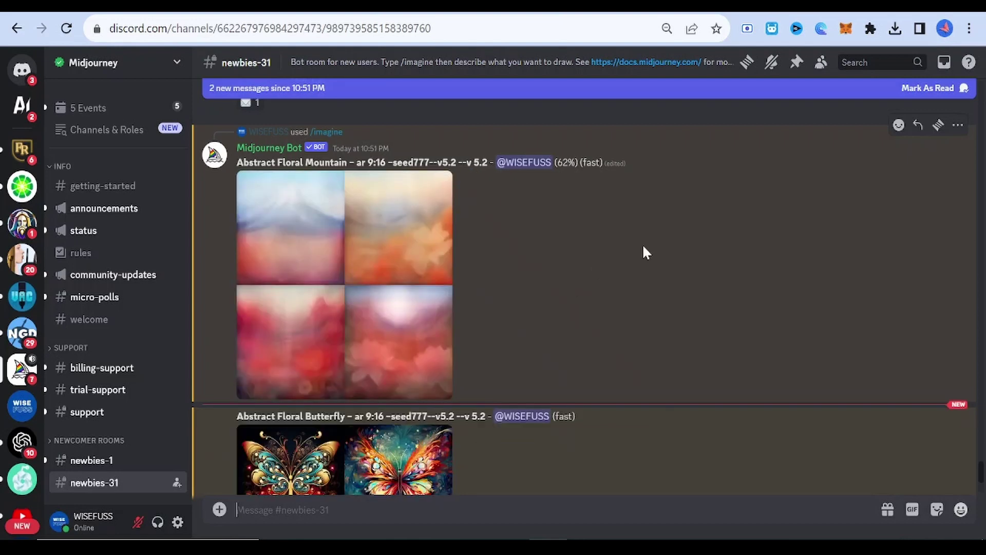
scroll(470, 293, "down", 3)
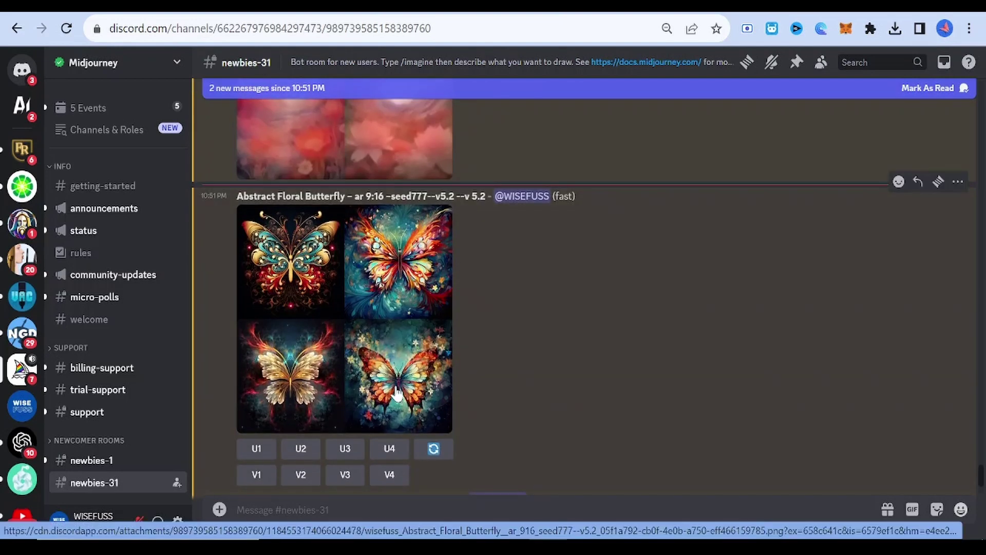
- Enlarge and close the Abstract Floral butterfly and car grids in turn
left_click(396, 389)
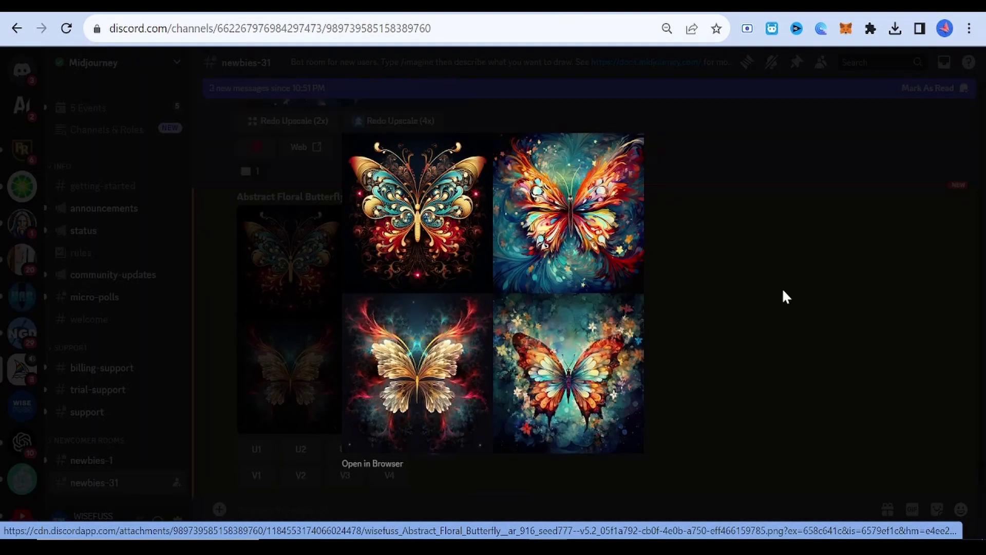
left_click(785, 297)
scroll(488, 300, "down", 3)
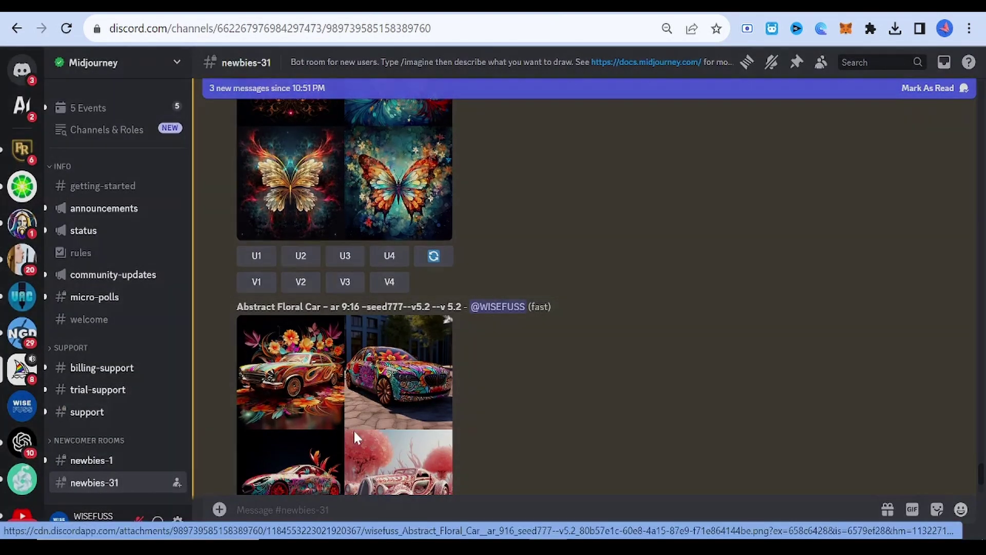
left_click(354, 437)
left_click(816, 261)
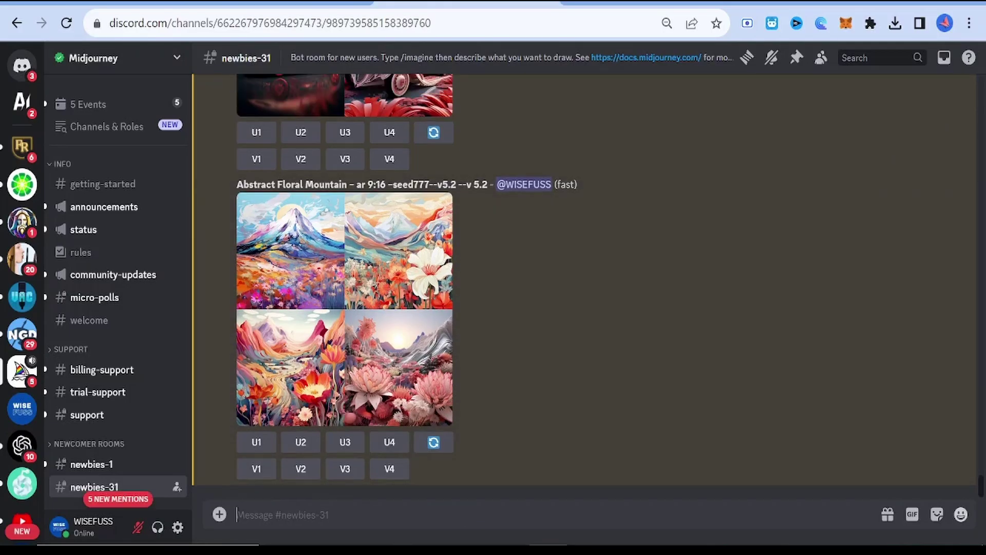
type("/imag")
- Send the Barbed Wire butterfly, car and mountain prompts, replacing Butterfly each time
key("Return")
key("ctrl+v")
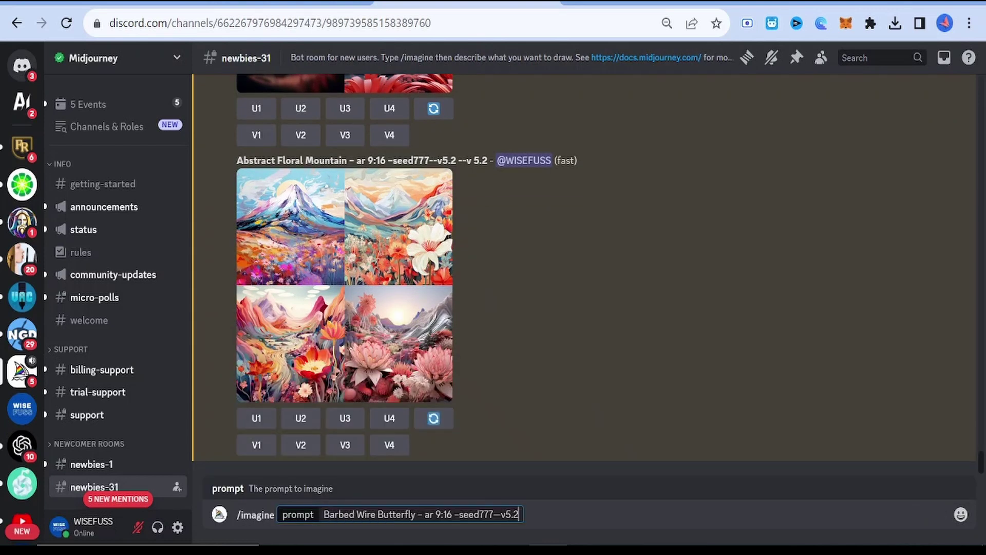
key("Return")
type("/i")
key("Return")
type("Barbed Wire Butterfly – ar 9:16 –seed777—v5.2")
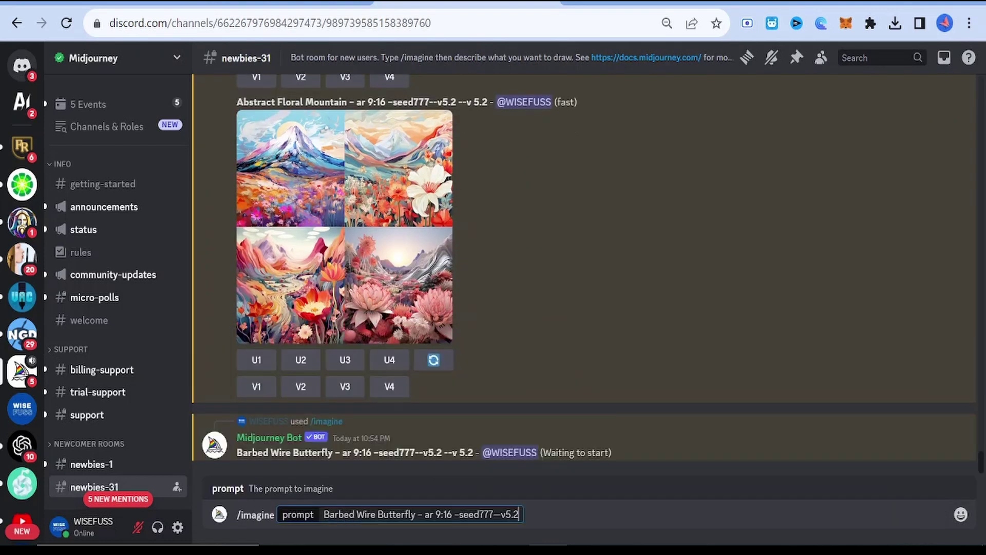
double_click(397, 514)
type("Cat")
key("Return")
type("/ima")
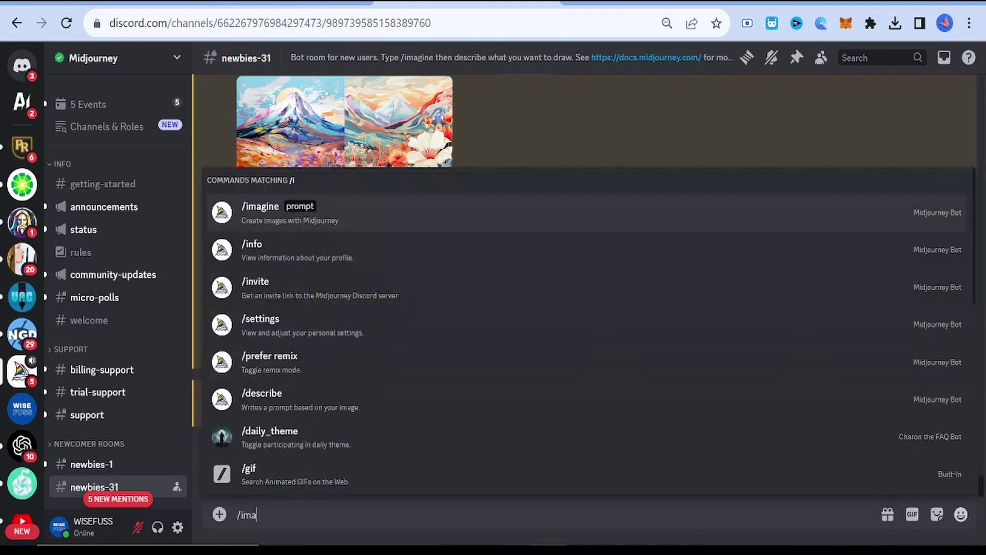
key("Return")
type("Barbed Wire Butterfly – ar 9:16 –seed777—v5.2")
double_click(396, 514)
type("Mountain")
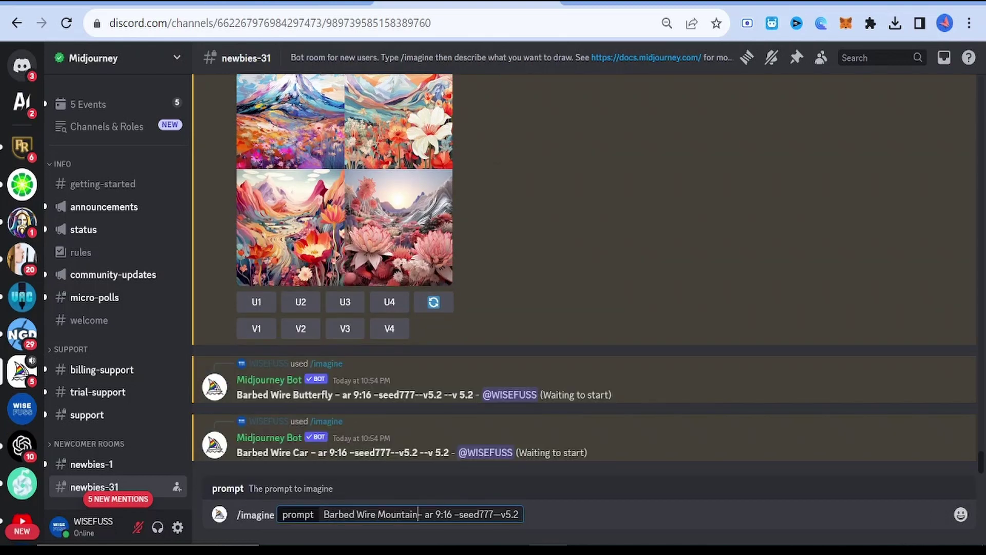
key("Return")
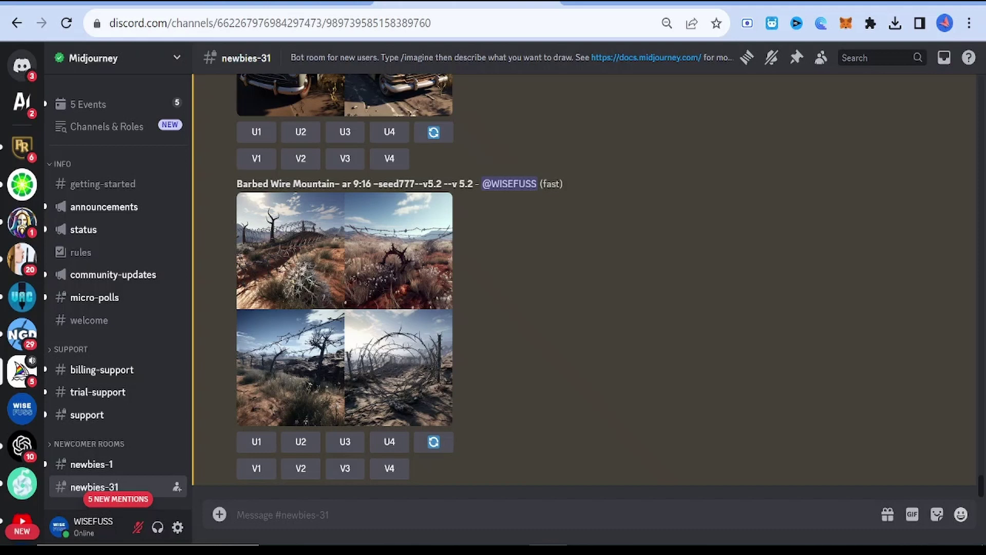
scroll(623, 278, "up", 2)
scroll(599, 274, "up", 4)
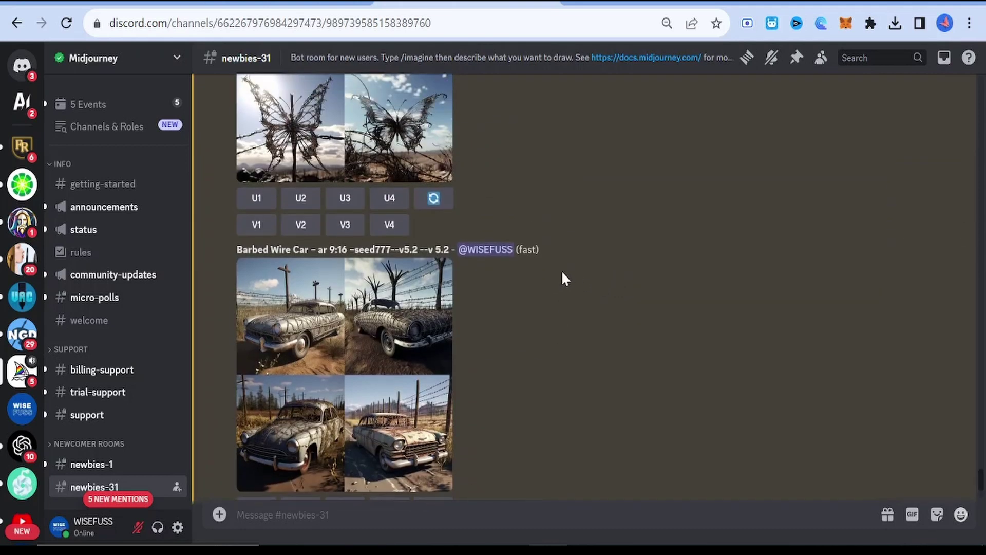
scroll(561, 271, "up", 2)
- Preview the Barbed Wire butterfly and car grids, then enlarge the mountain grid
left_click(384, 241)
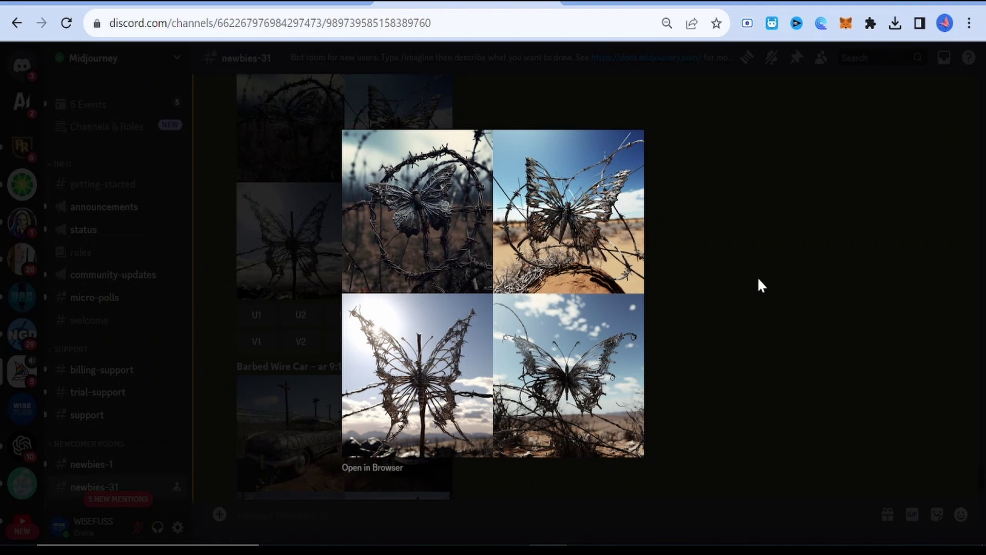
left_click(759, 285)
left_click(364, 450)
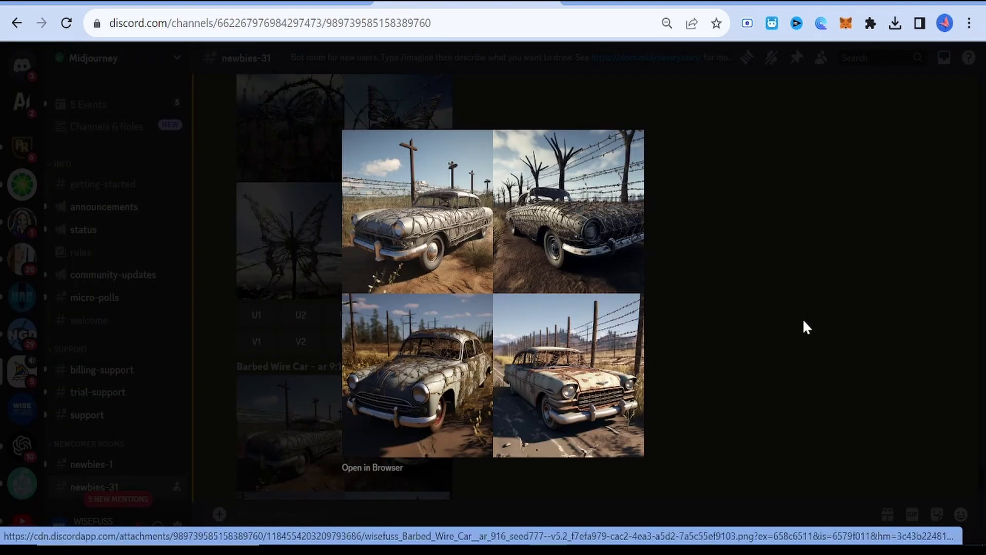
left_click(802, 327)
scroll(616, 343, "down", 2)
scroll(508, 372, "down", 2)
scroll(395, 377, "down", 3)
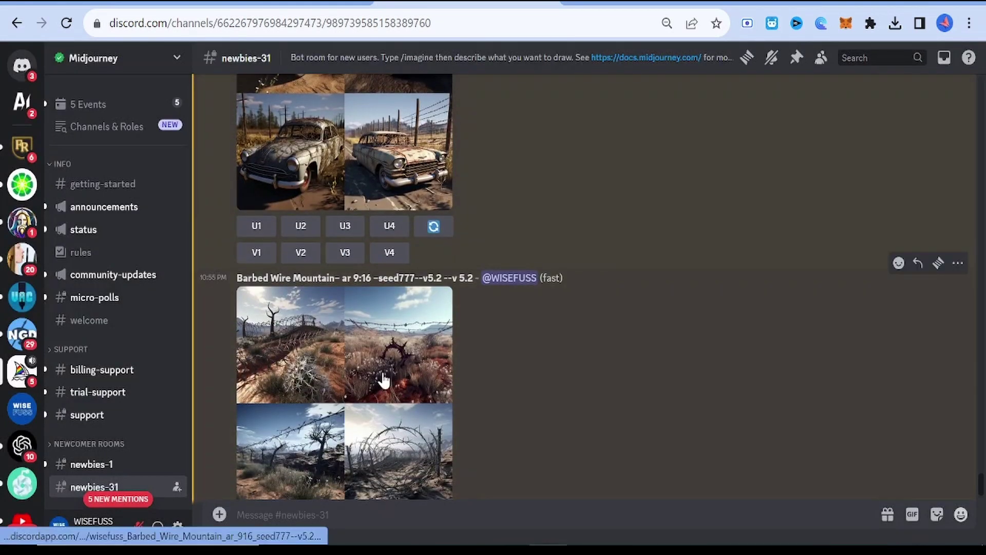
left_click(383, 379)
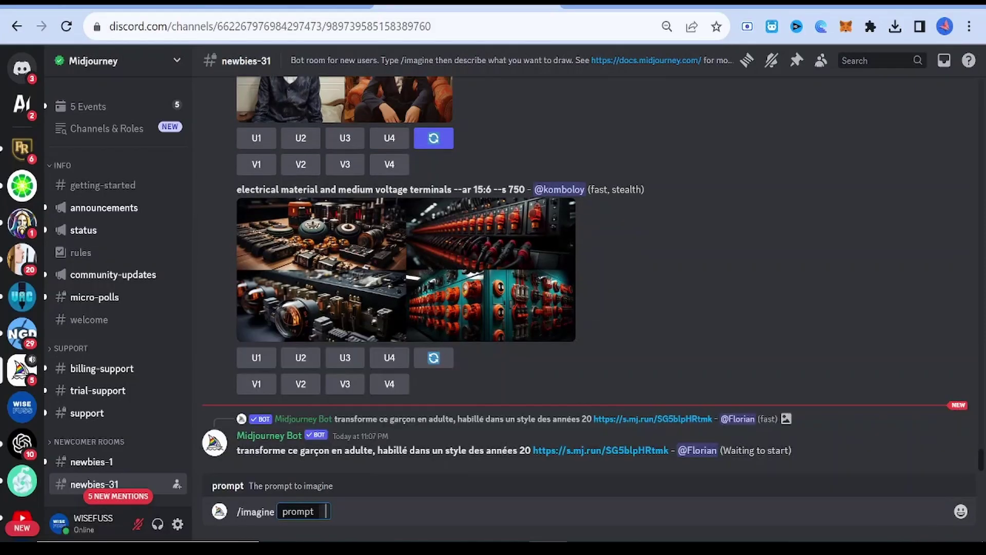
- Send the Boutique Hand-Dyed Fabric Butterfly prompt, then its Car and Mountain versions
type("Boutique Hand-Dyed Fabric Butterfly – ar 9:16 –seed777—v5.2")
key("Return")
type("/im")
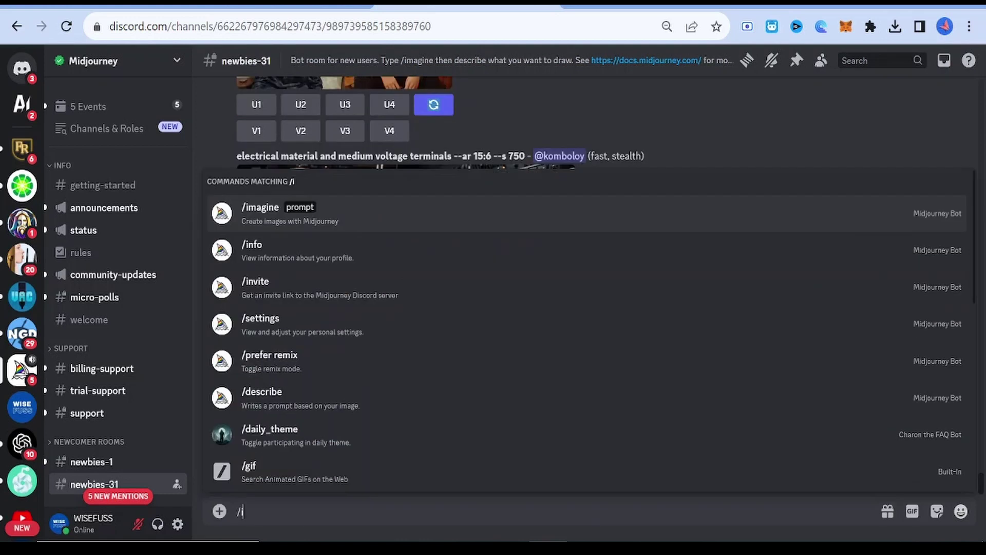
key("Tab")
key("ctrl+v")
double_click(463, 511)
type("Car")
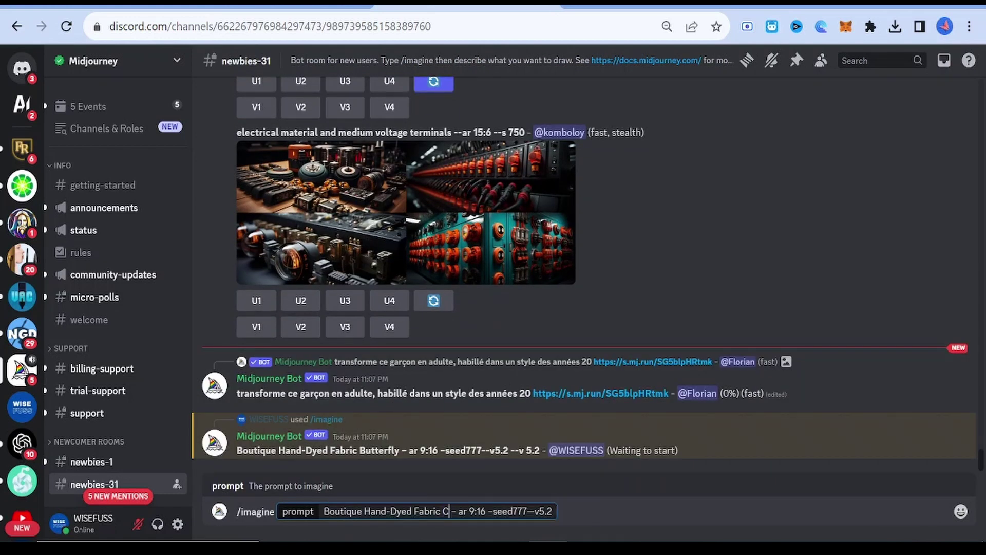
key("Return")
type("/im")
key("Tab")
type("Boutique Hand-Dyed Fabric Butterfly – ar 9:16 –seed777—v5.2")
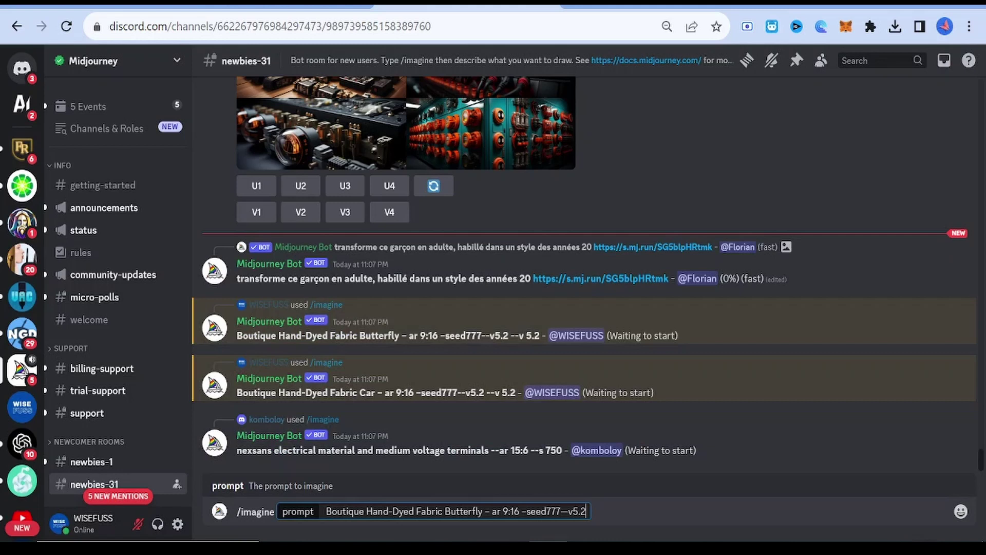
double_click(464, 511)
type("M")
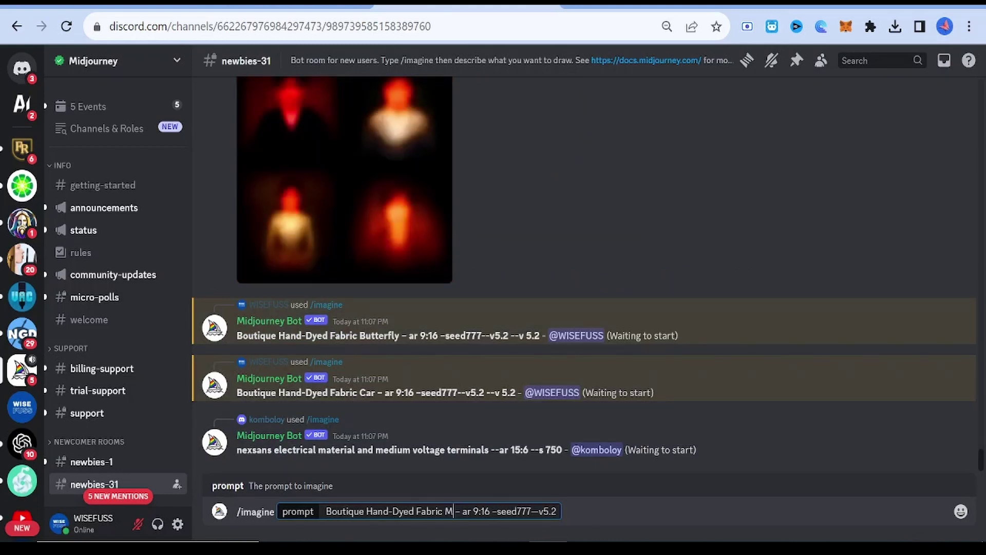
type("ountain")
key("Return")
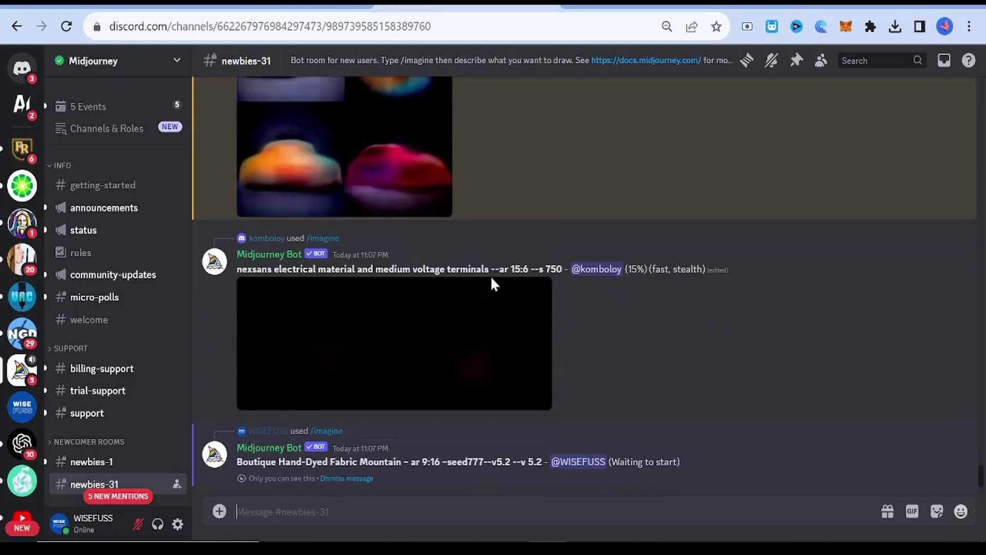
scroll(490, 284, "up", 5)
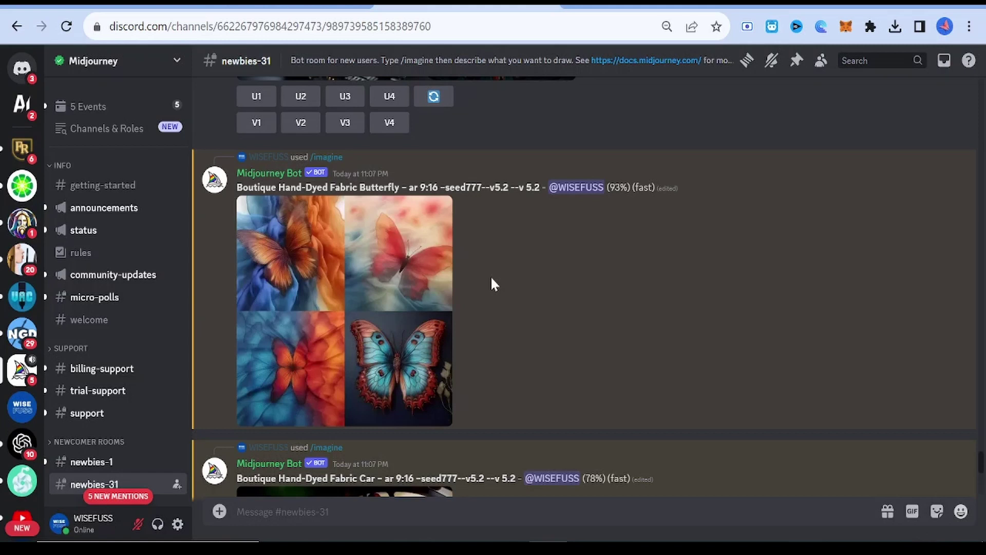
scroll(464, 325, "down", 1)
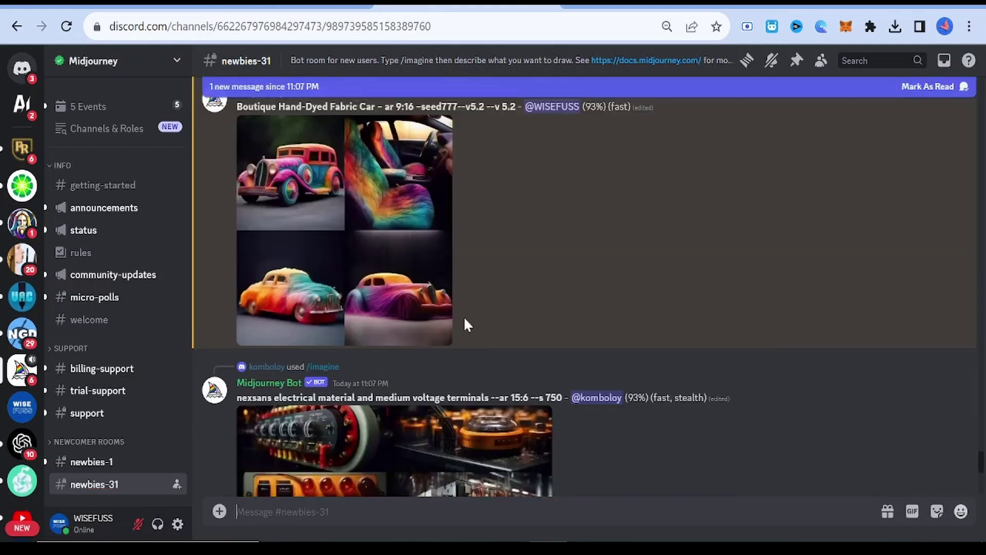
scroll(465, 325, "down", 3)
scroll(465, 324, "down", 3)
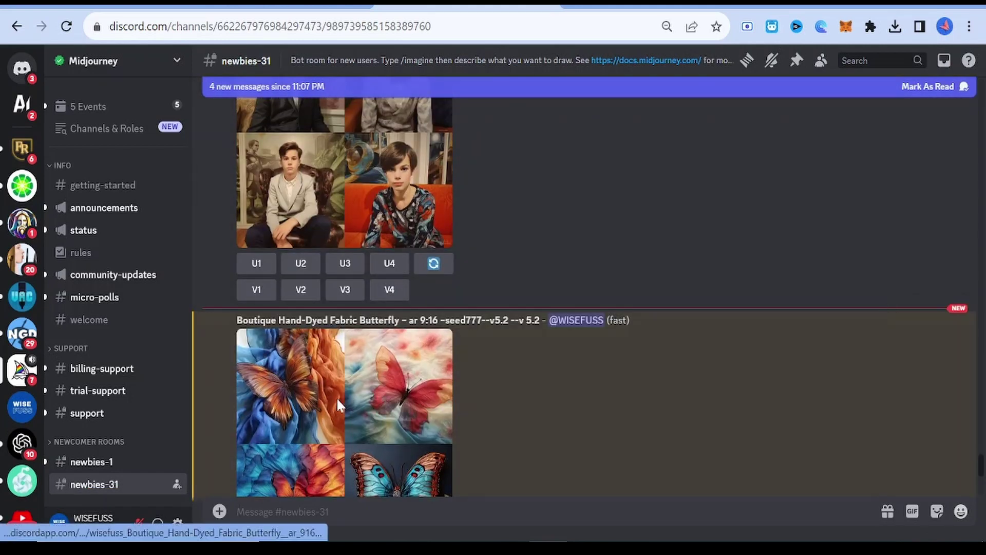
mouse_move(337, 407)
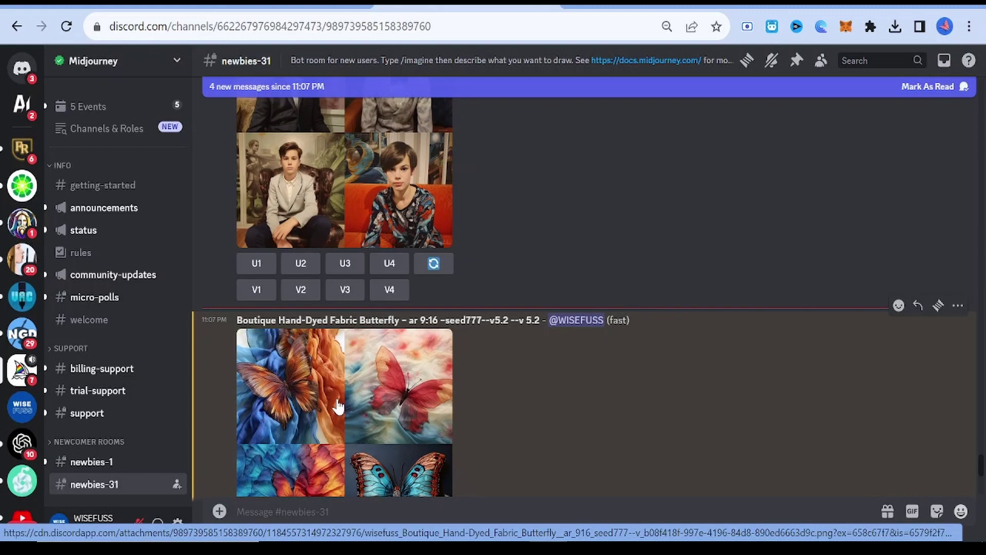
scroll(337, 407, "down", 1)
- Enlarge and close the Boutique butterfly and car grids, then open the mountain grid
left_click(331, 347)
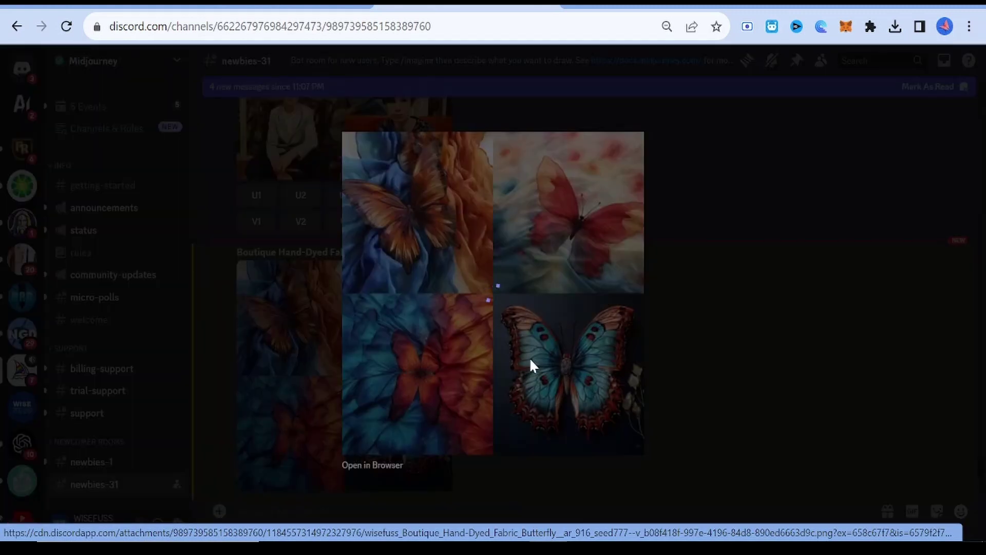
left_click(732, 295)
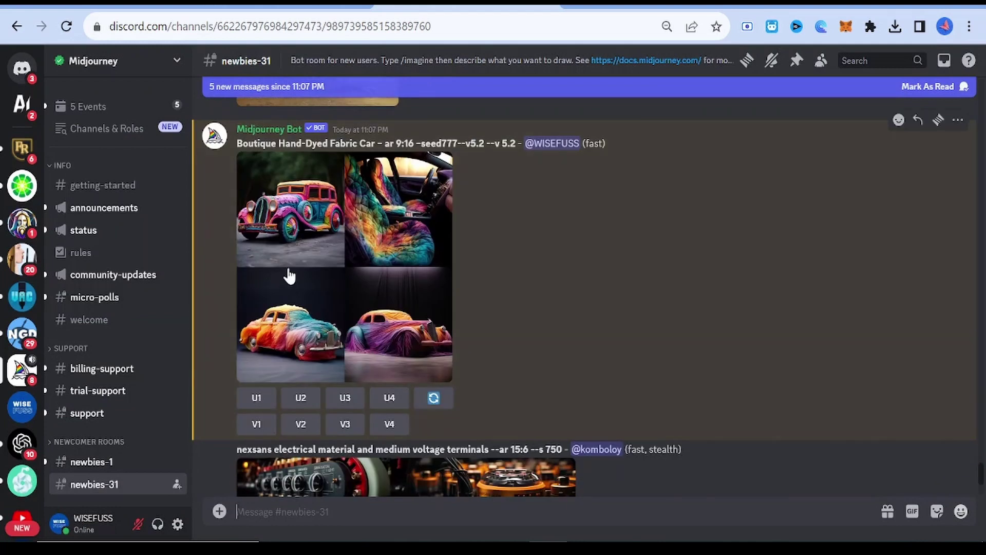
left_click(287, 276)
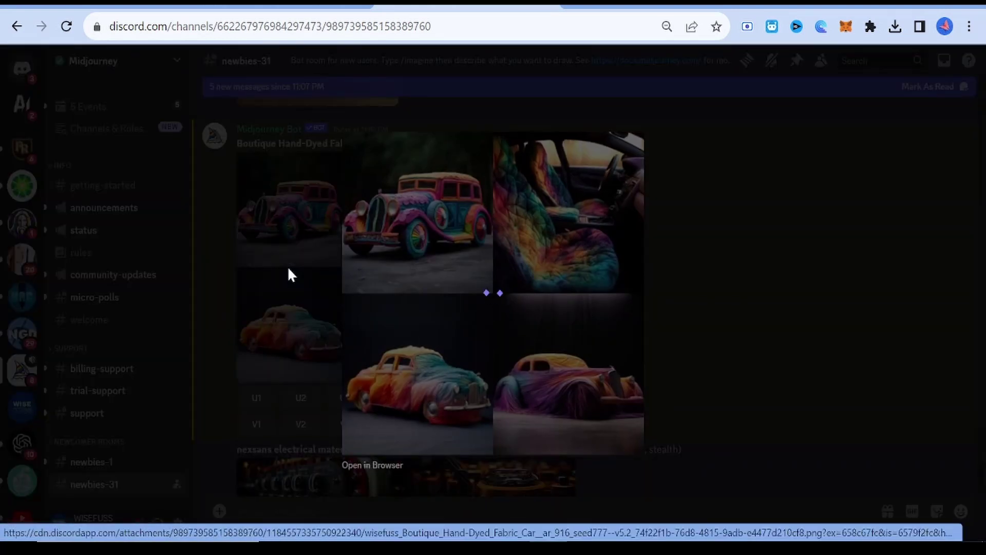
left_click(673, 272)
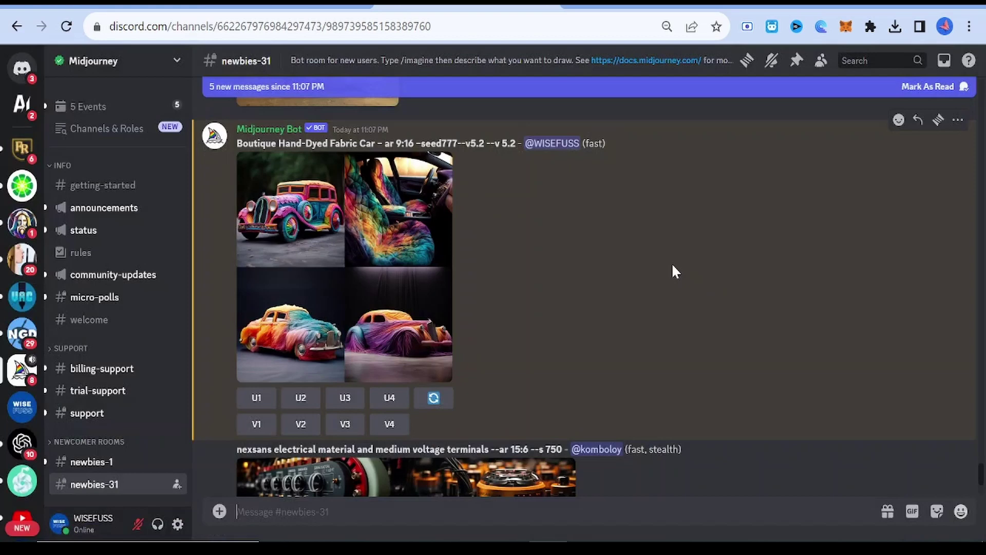
left_click(400, 316)
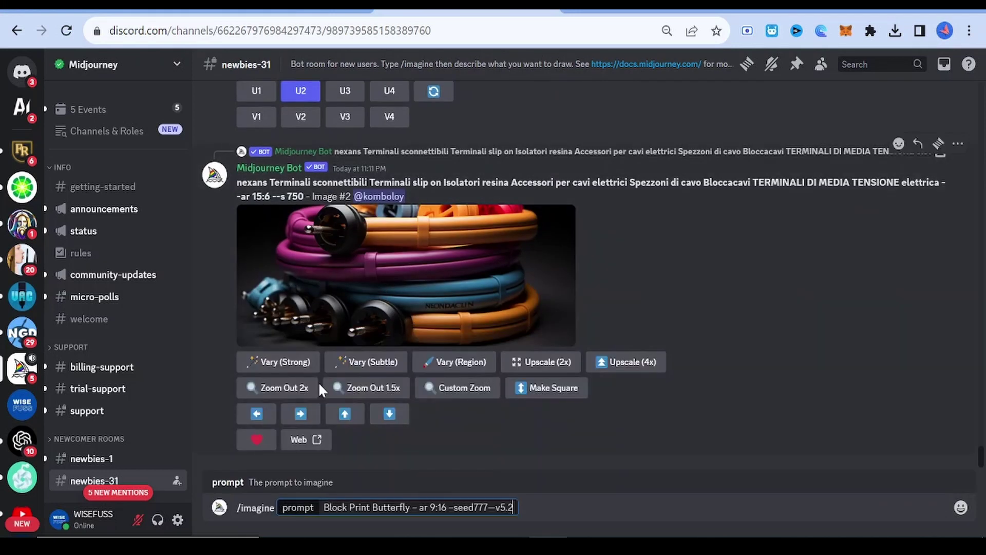
- Send the Block Print Butterfly prompt, then the car and mountain versions
key("Return")
type("/im")
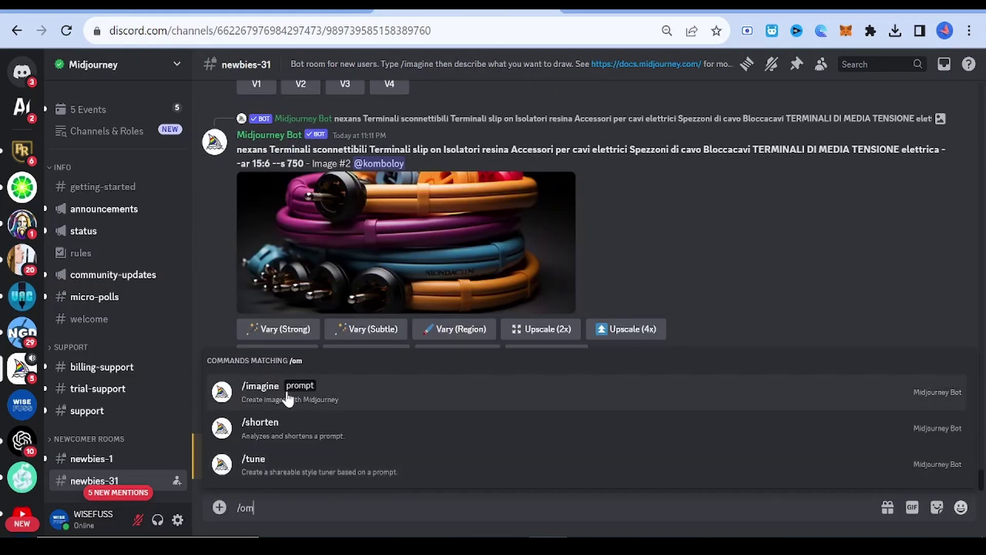
left_click(286, 396)
key("ctrl+v")
type("cat")
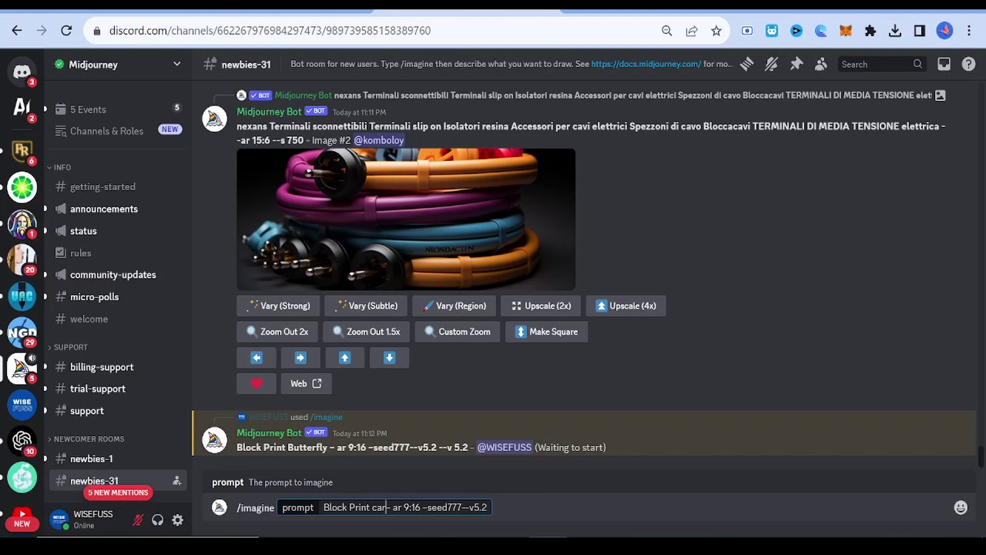
key("Return")
type("/im")
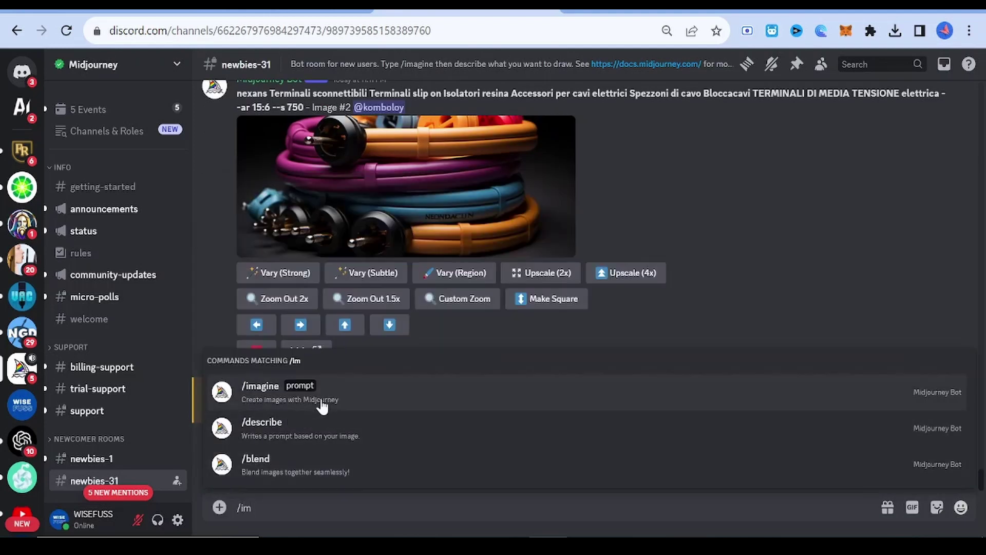
left_click(319, 401)
type("Block Print Butterfly – ar 9:16 –seed777—v5.2")
double_click(392, 507)
type("mounta")
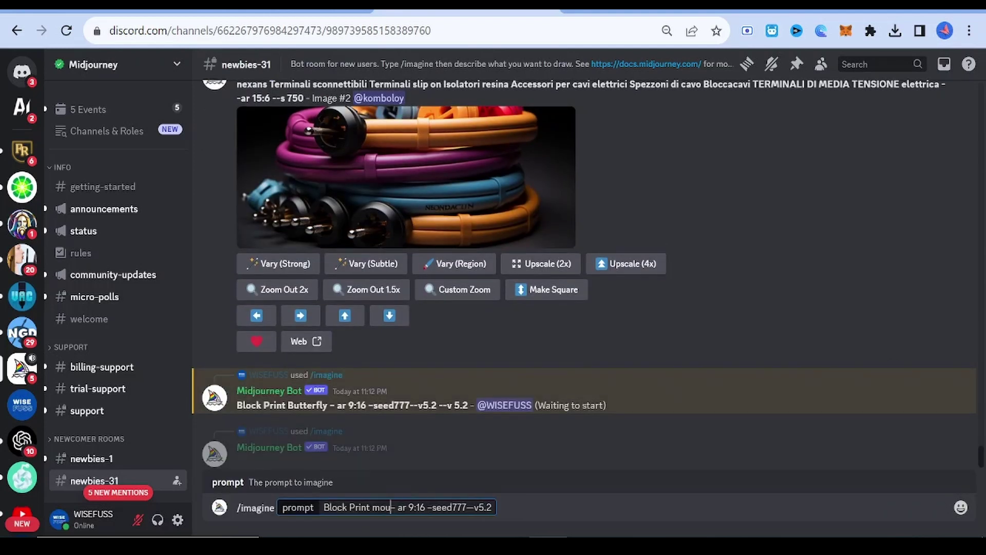
type("in")
key("Return")
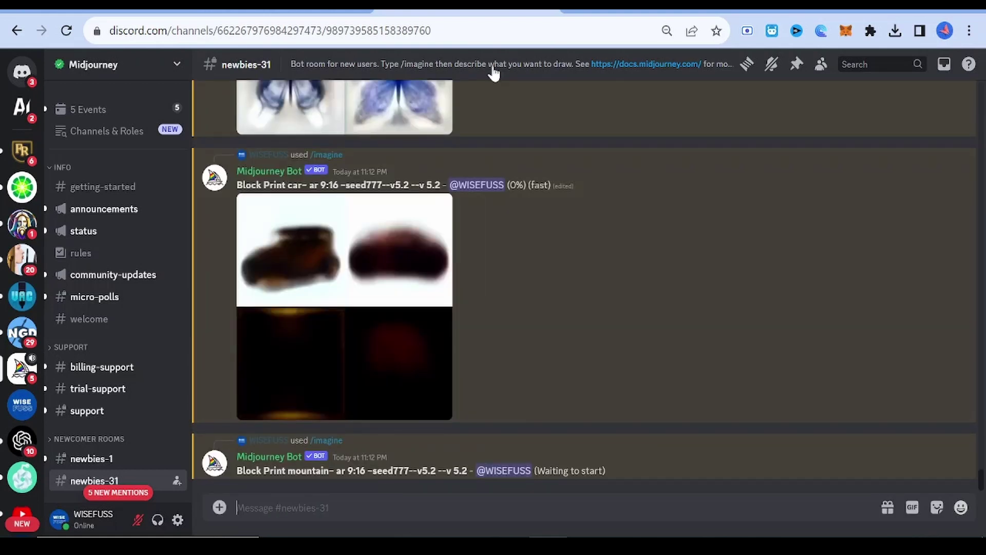
scroll(763, 106, "up", 2)
scroll(667, 196, "up", 2)
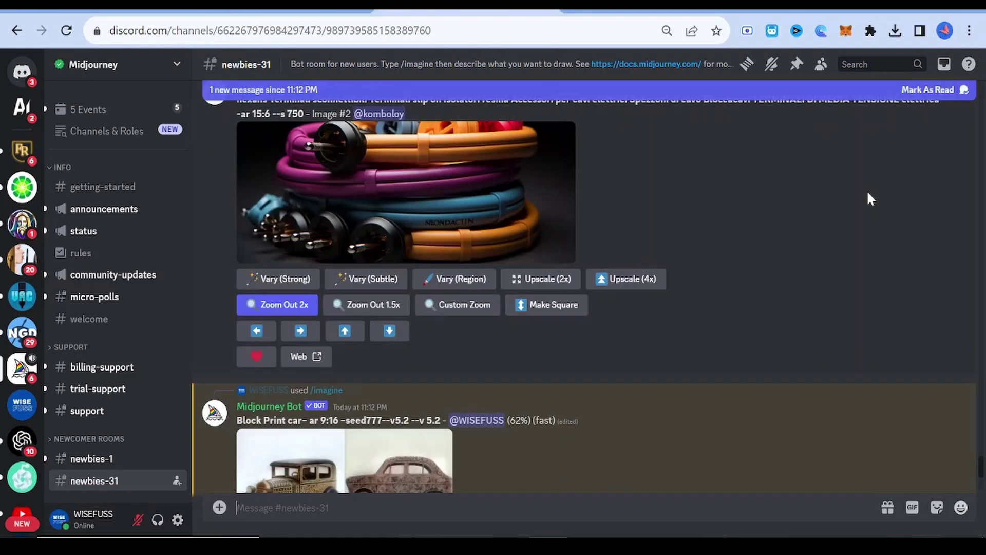
scroll(747, 333, "down", 5)
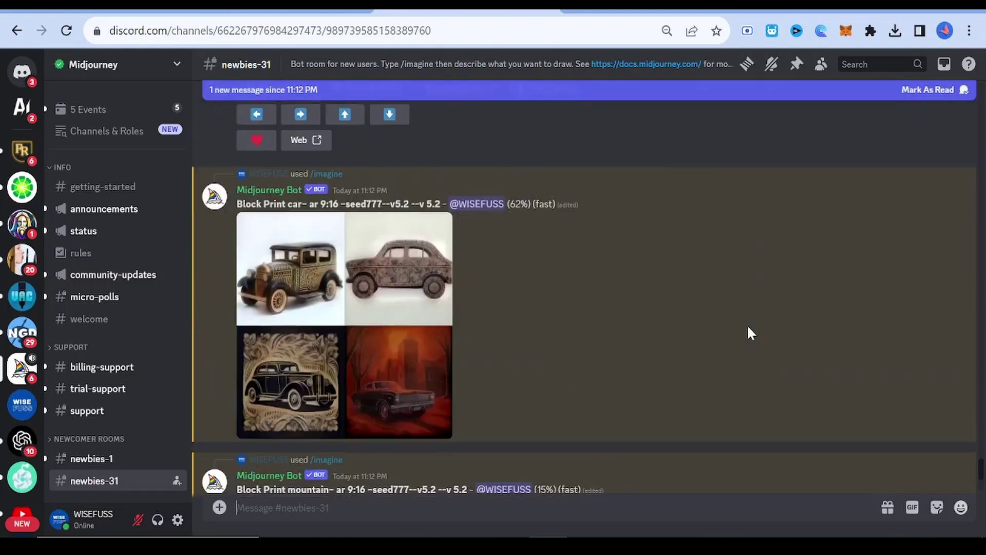
scroll(747, 333, "down", 5)
- Enlarge and close the Block Print butterfly and car grids, then open the mountain grid
left_click(340, 331)
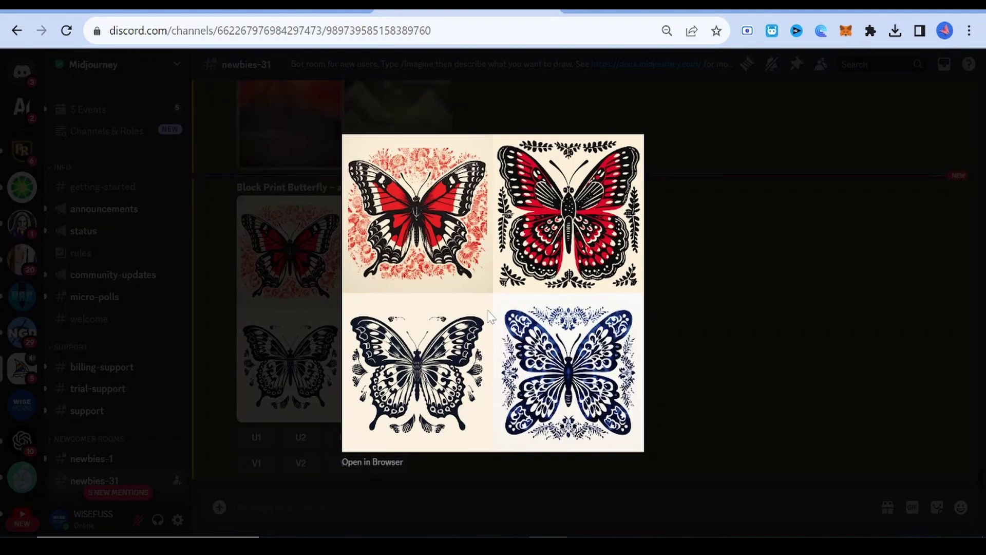
left_click(707, 241)
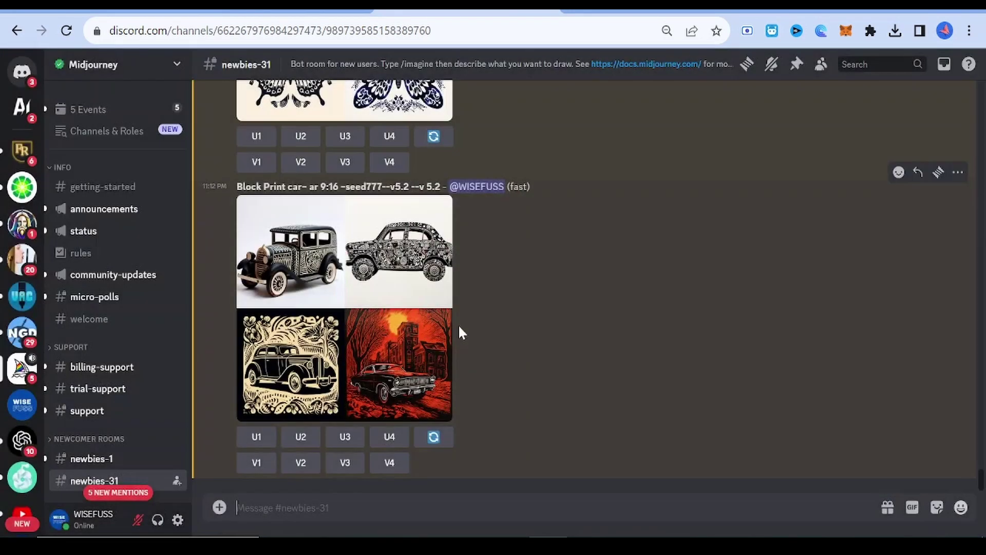
left_click(432, 320)
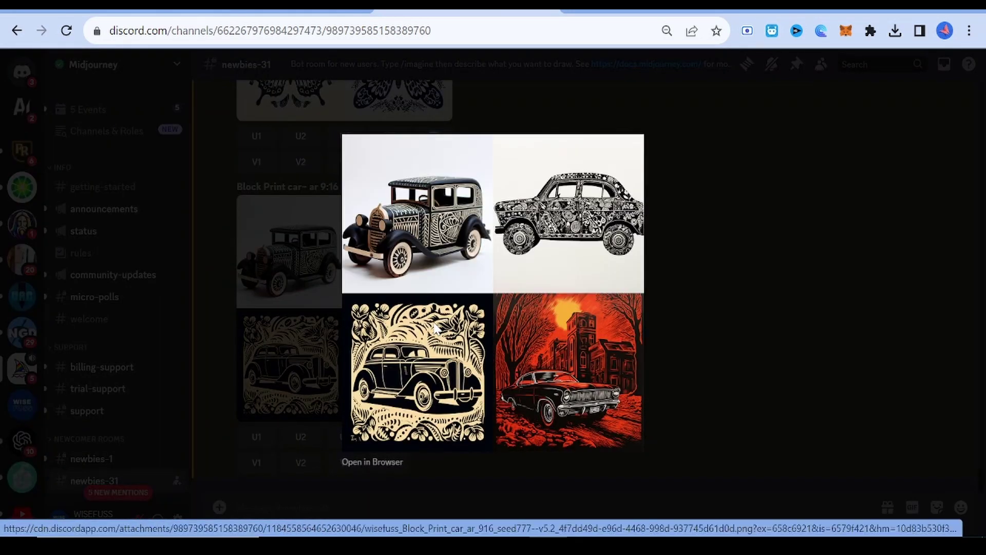
left_click(706, 297)
scroll(595, 348, "up", 5)
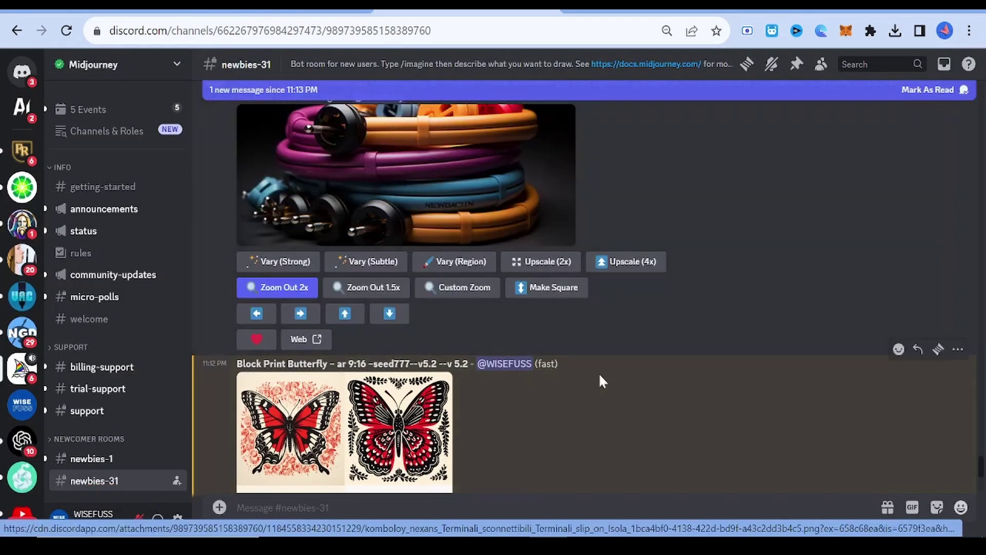
scroll(599, 376, "down", 5)
left_click(413, 356)
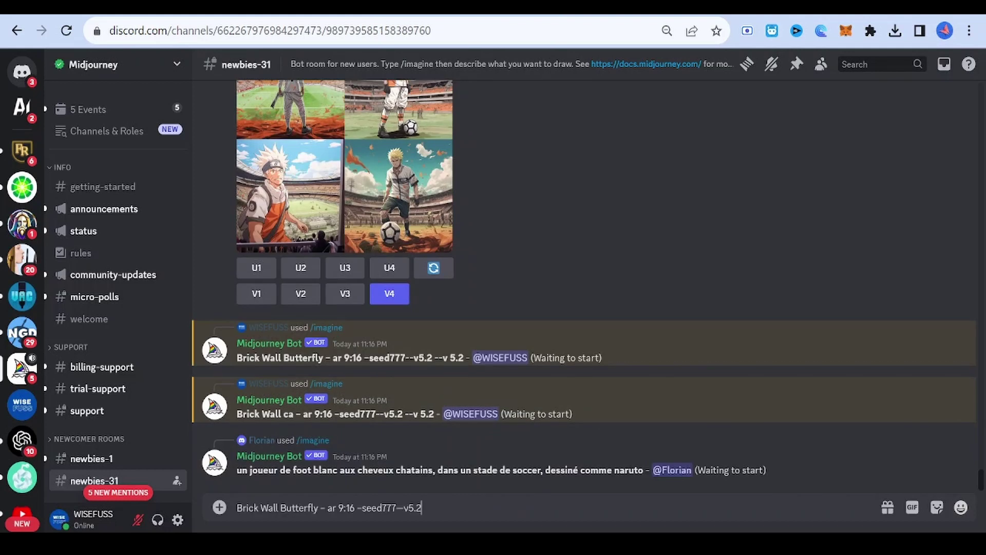
type("/i")
- Send the Brick Wall Butterfly prompt, then a Brick Wall Mountain version
key("Return")
key("ctrl+v")
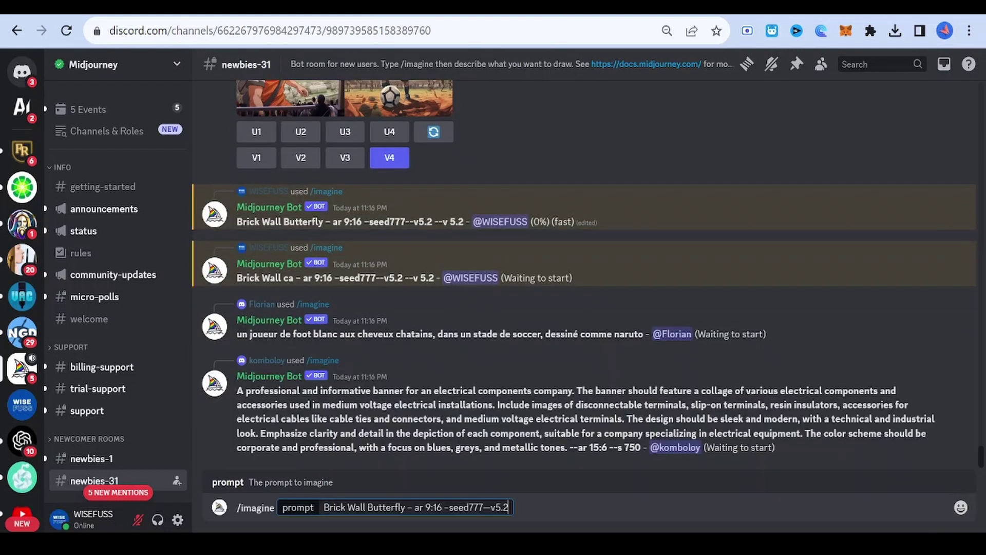
key("Return")
type("/i")
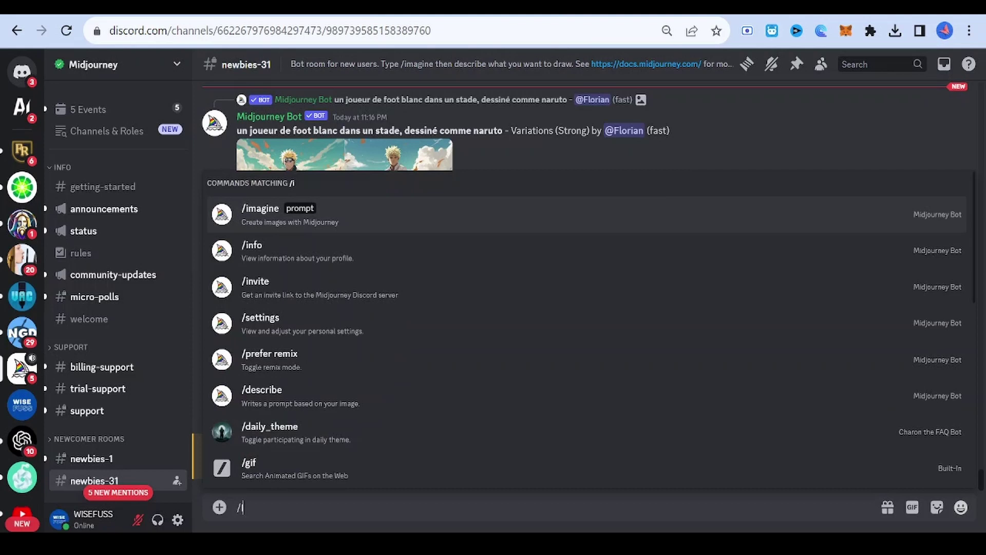
key("Return")
type("Brick Wall Butterfly – ar 9:16 –seed777—v5.2")
key("BackSpace")
key("BackSpace")
key("BackSpace")
type("Mou")
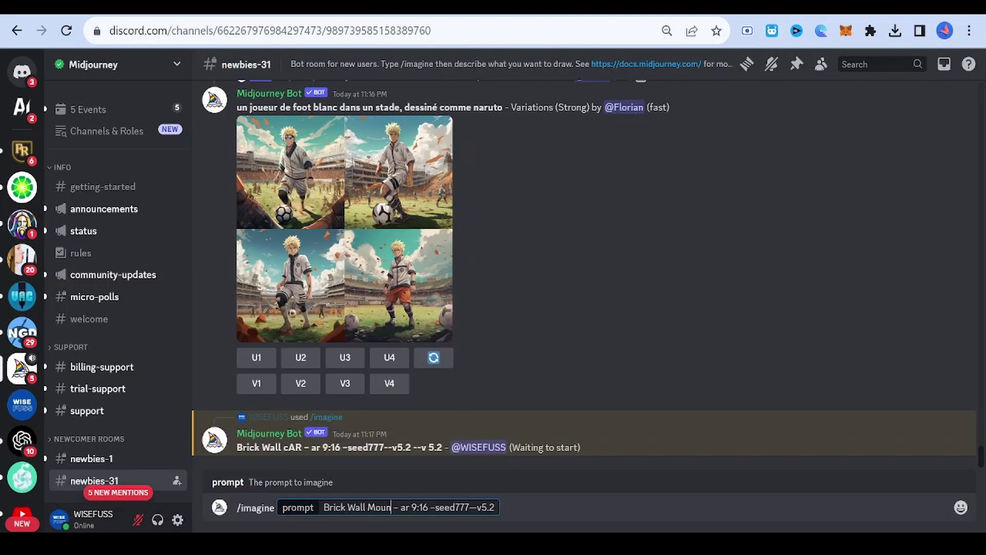
type("ntain")
key("Return")
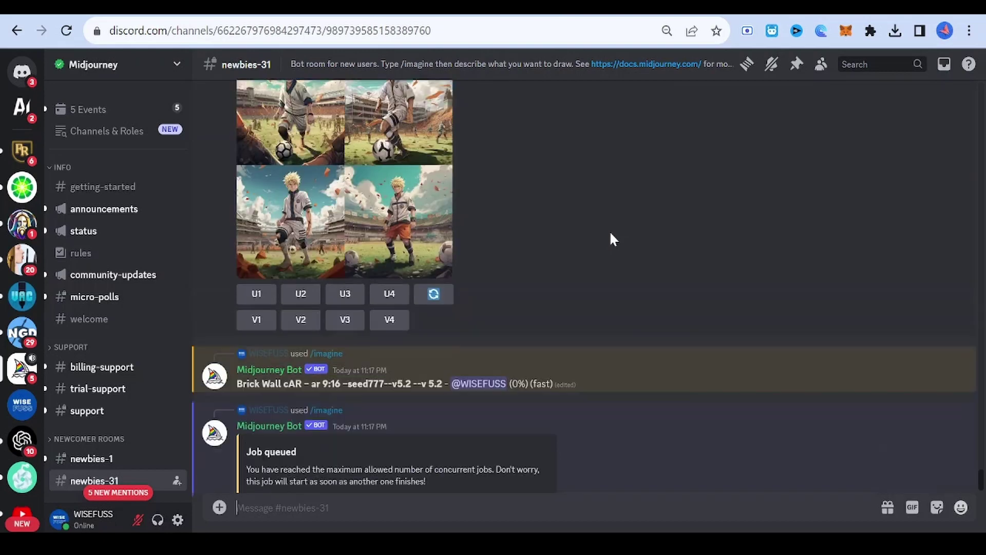
scroll(610, 240, "up", 5)
scroll(610, 240, "up", 2)
scroll(609, 239, "up", 3)
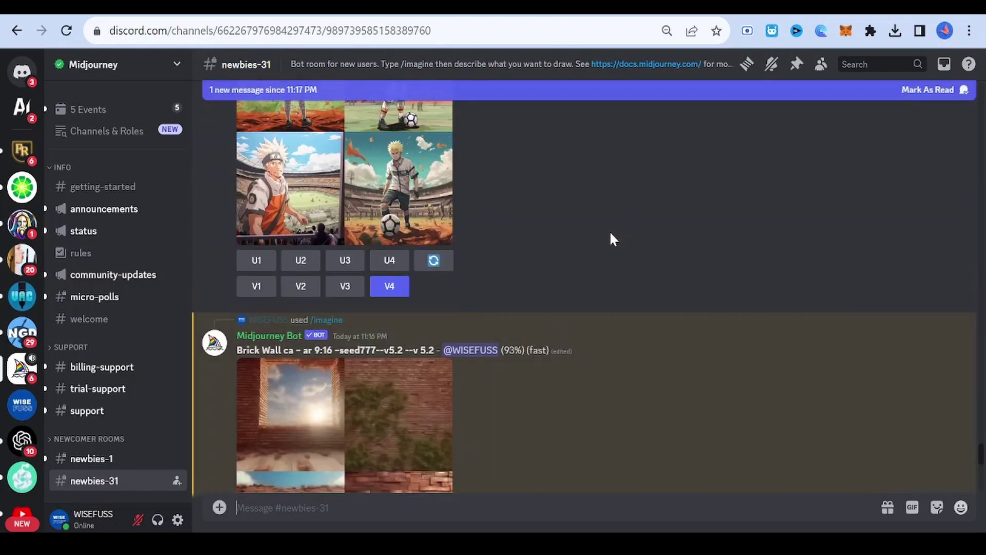
scroll(610, 240, "up", 3)
scroll(609, 240, "down", 3)
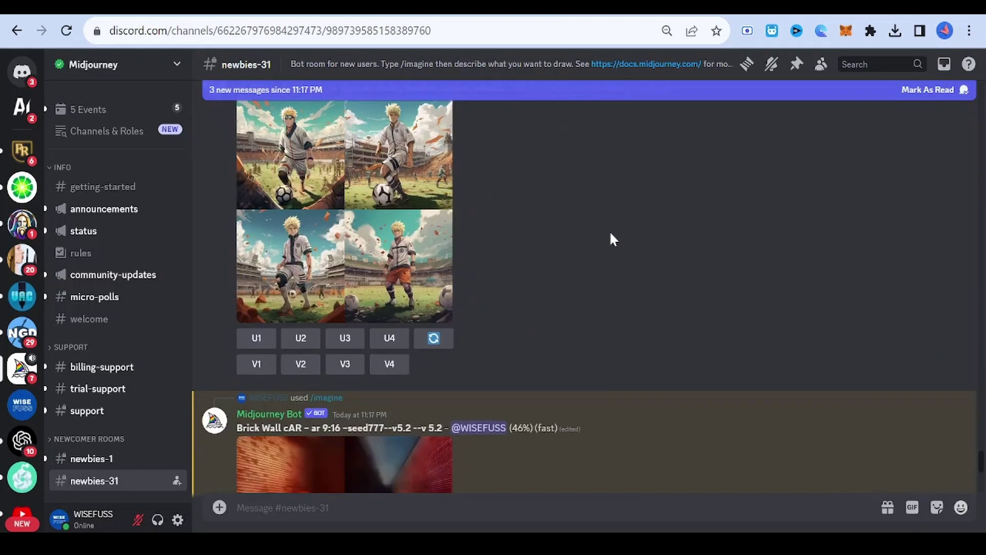
scroll(610, 240, "down", 3)
scroll(610, 239, "up", 3)
scroll(610, 240, "up", 4)
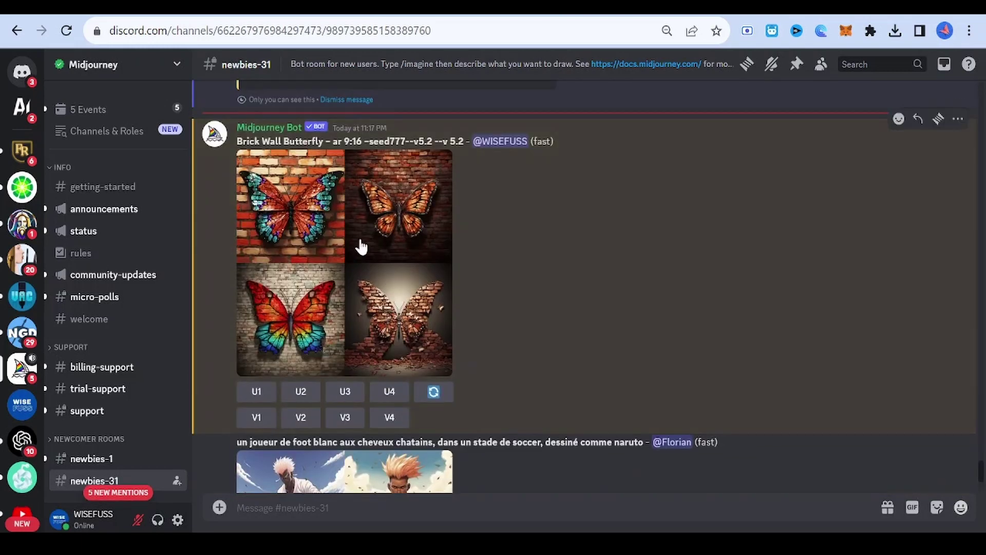
left_click(360, 238)
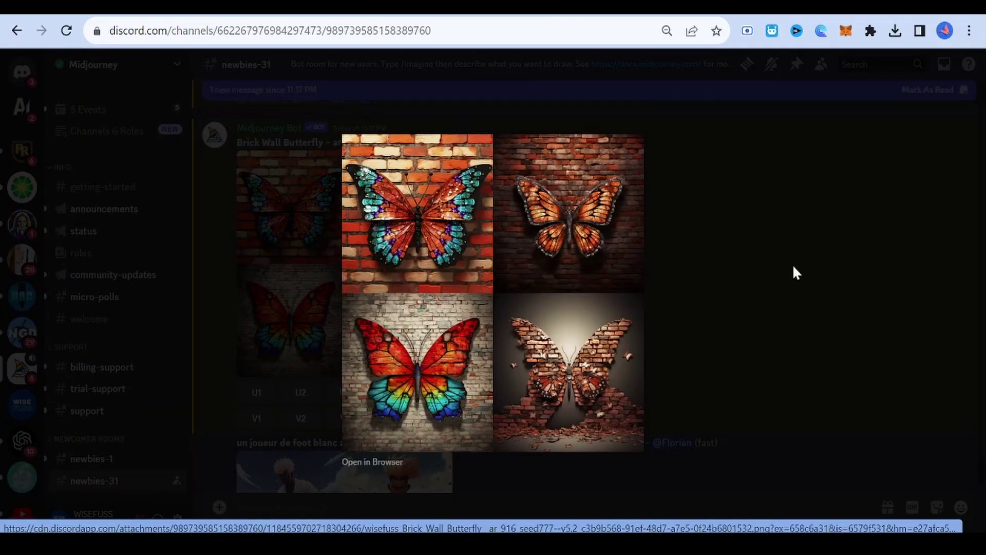
left_click(796, 272)
scroll(793, 271, "down", 3)
scroll(794, 271, "down", 3)
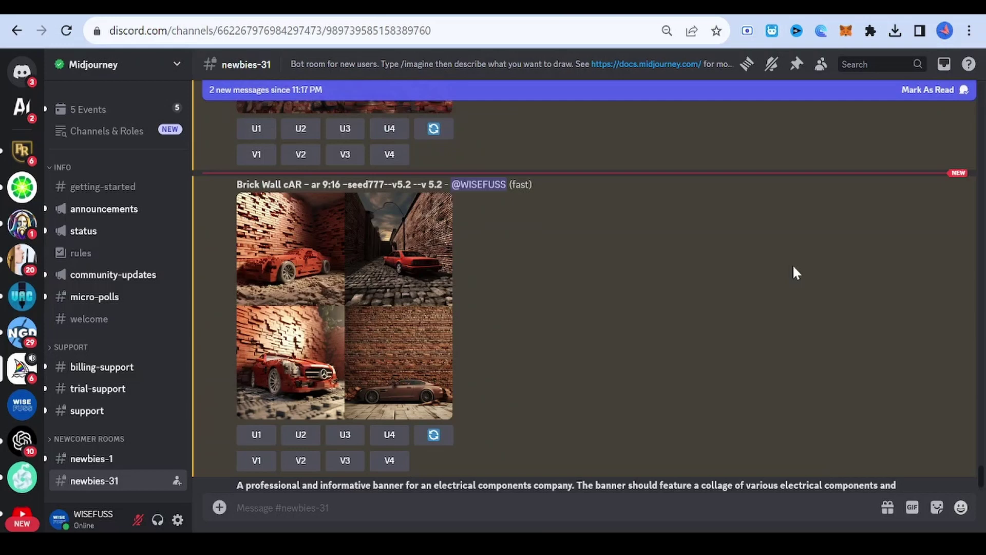
left_click(339, 301)
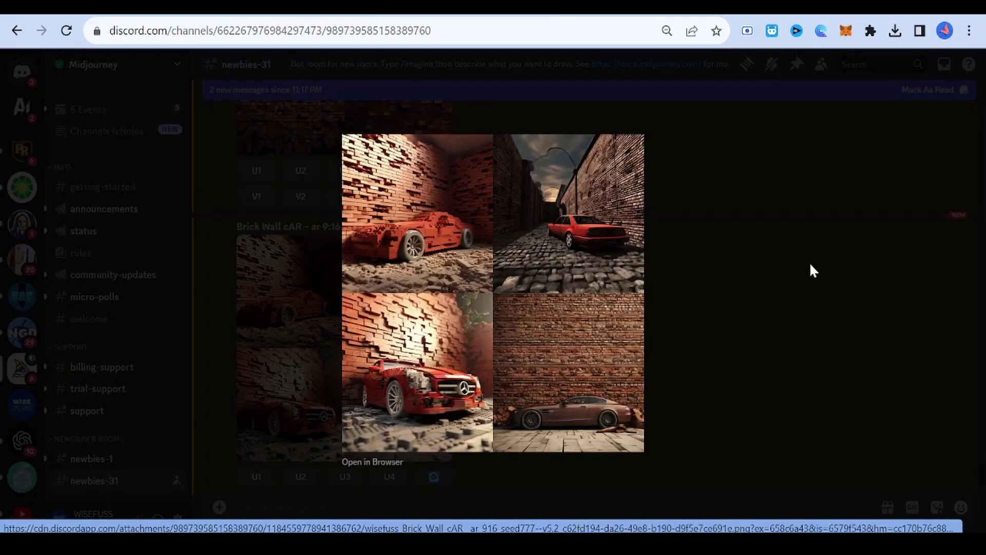
left_click(810, 263)
scroll(810, 262, "down", 4)
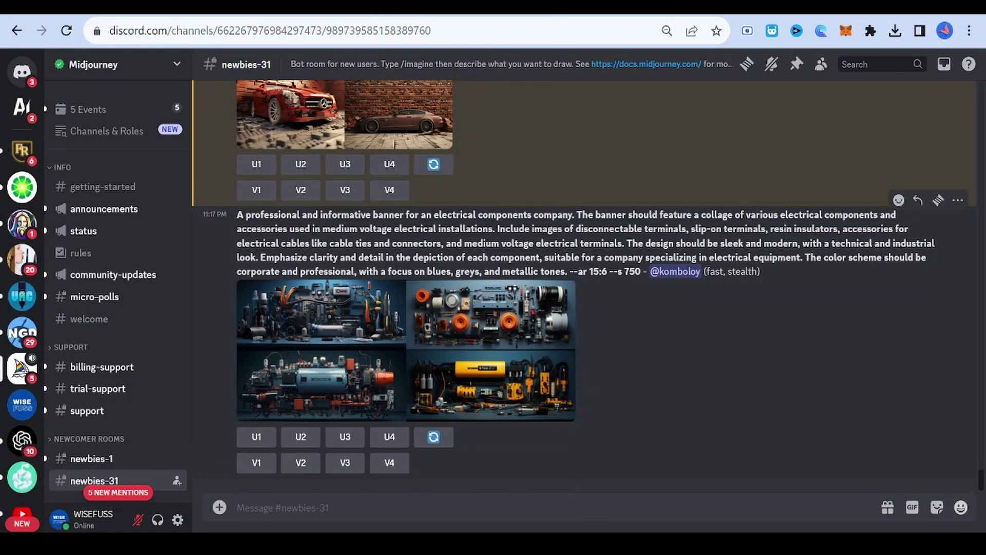
scroll(658, 283, "up", 3)
scroll(657, 284, "up", 3)
scroll(658, 283, "up", 3)
scroll(657, 292, "up", 2)
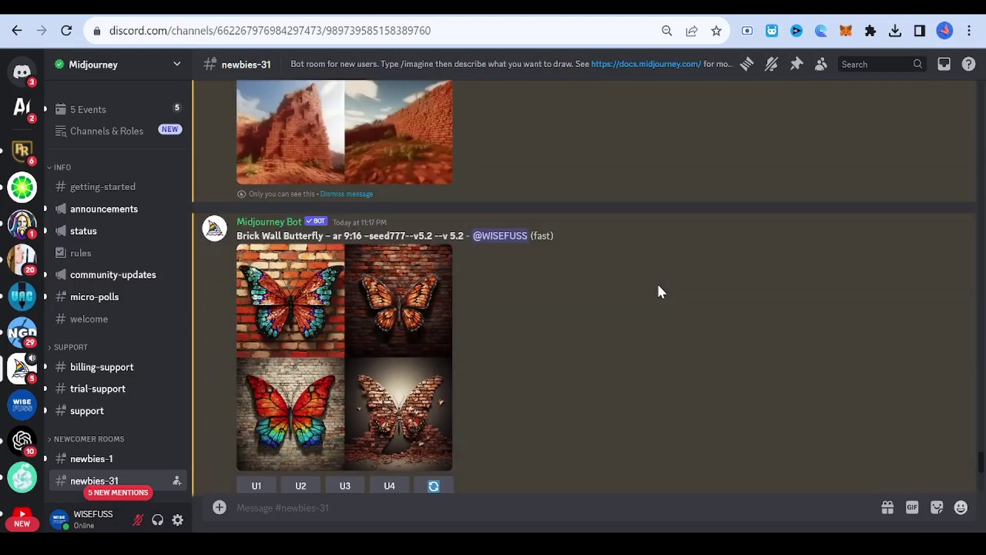
scroll(658, 293, "up", 3)
scroll(648, 306, "up", 3)
scroll(647, 301, "up", 3)
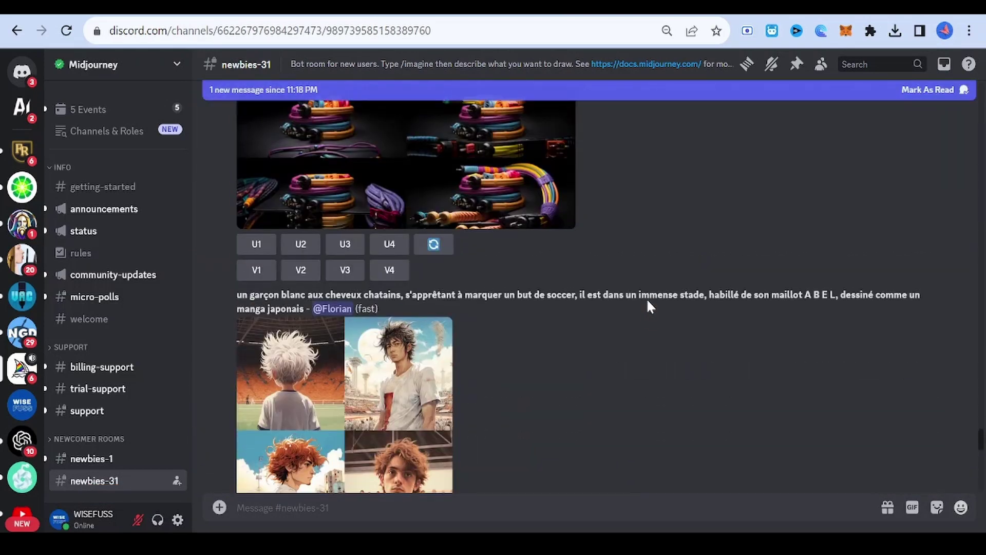
scroll(647, 301, "up", 3)
scroll(647, 301, "up", 3)
scroll(648, 301, "up", 3)
scroll(648, 301, "down", 3)
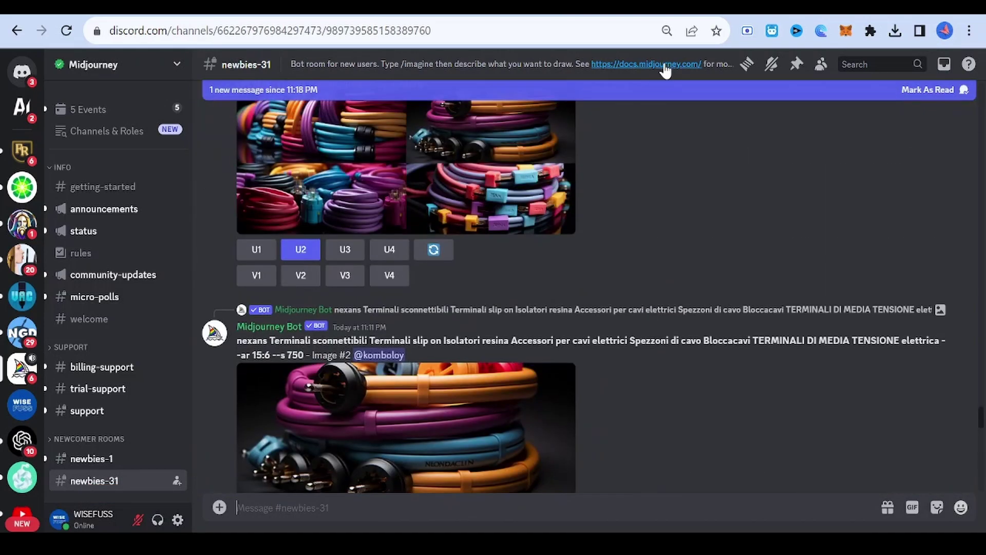
scroll(549, 343, "down", 3)
scroll(548, 344, "down", 3)
scroll(548, 343, "down", 3)
left_click(365, 340)
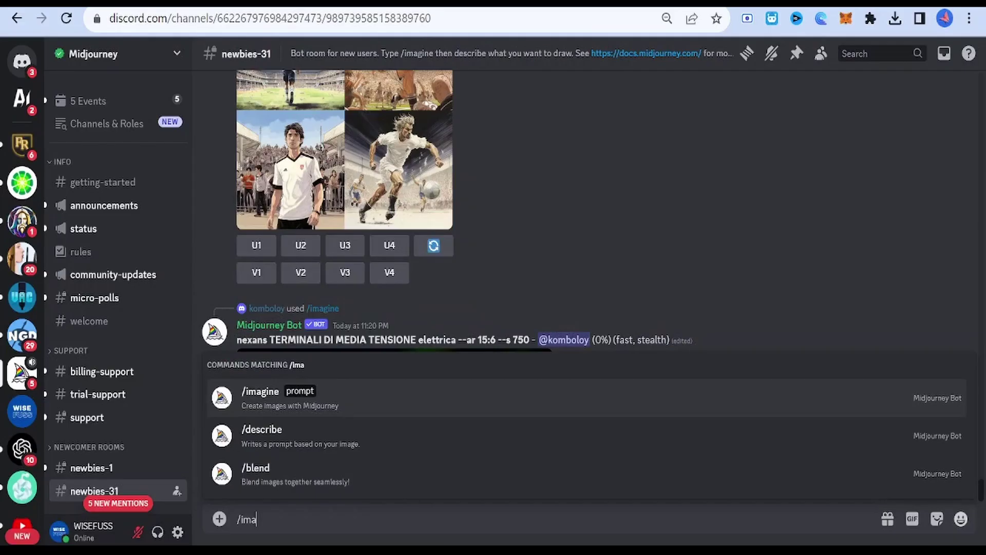
- Send the Brocade Butterfly prompt, then the Car and Mountain versions of it
key("Return")
type("/im")
key("Tab")
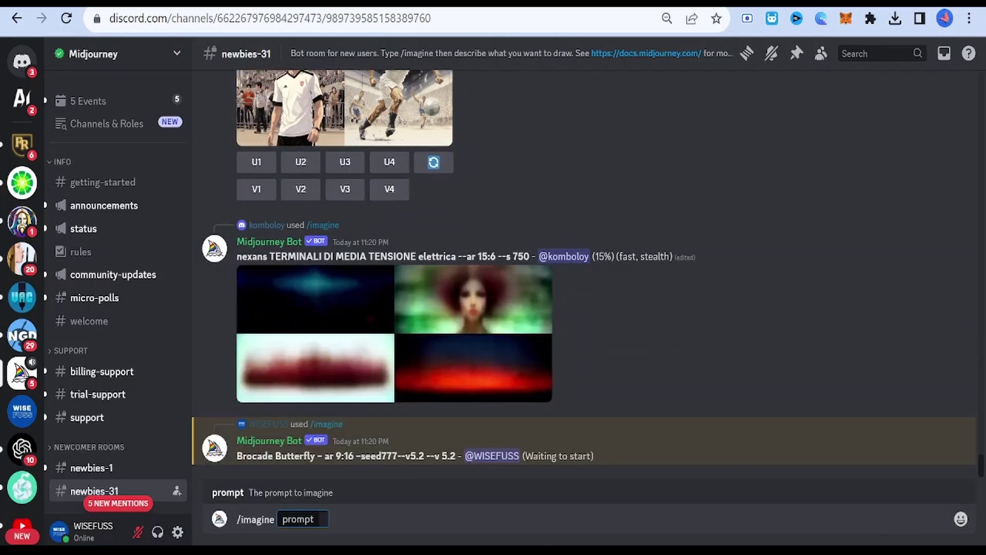
key("ctrl+v")
double_click(379, 519)
type("Car")
key("Return")
type("Brocade Butterfly – ar 9:16 –seed777–v5.2")
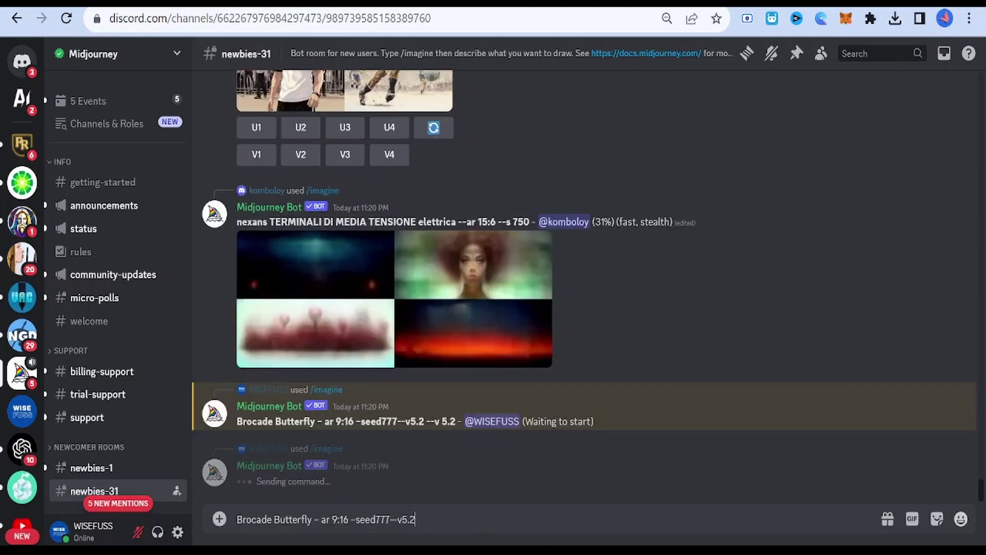
key("ctrl+a")
type("/im")
key("Tab")
type("Brocade Butterfly – ar 9:16 –seed777—v5.2")
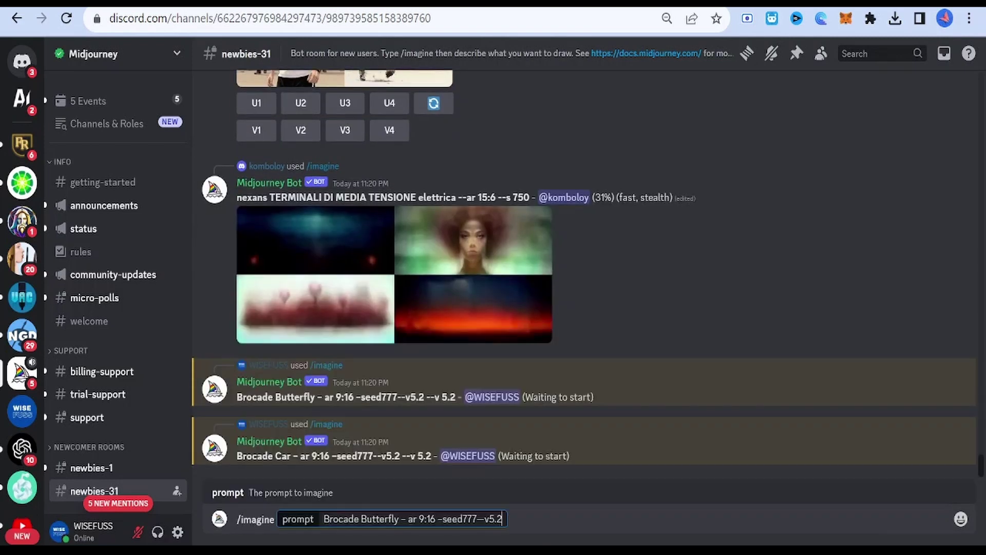
double_click(381, 519)
type("Mountain")
key("Return")
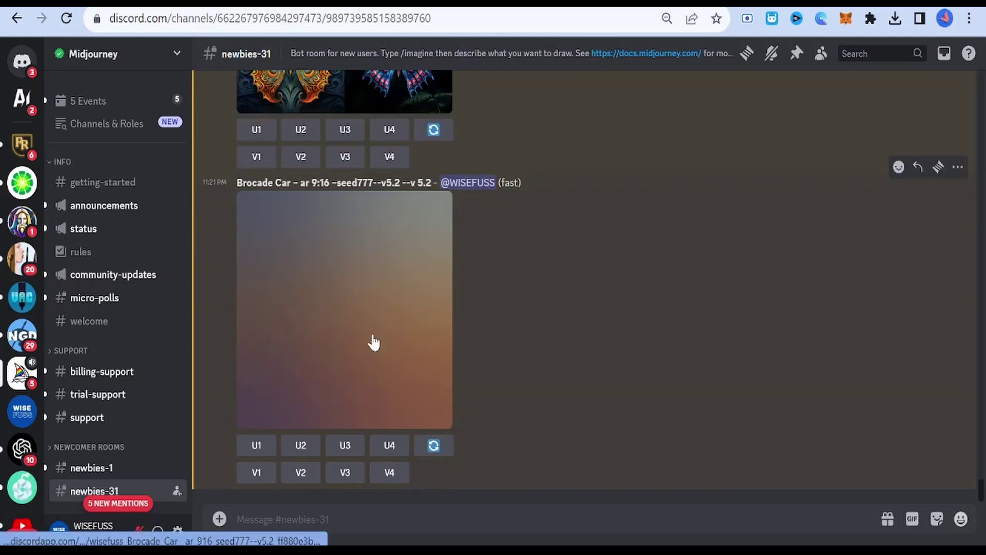
left_click(387, 90)
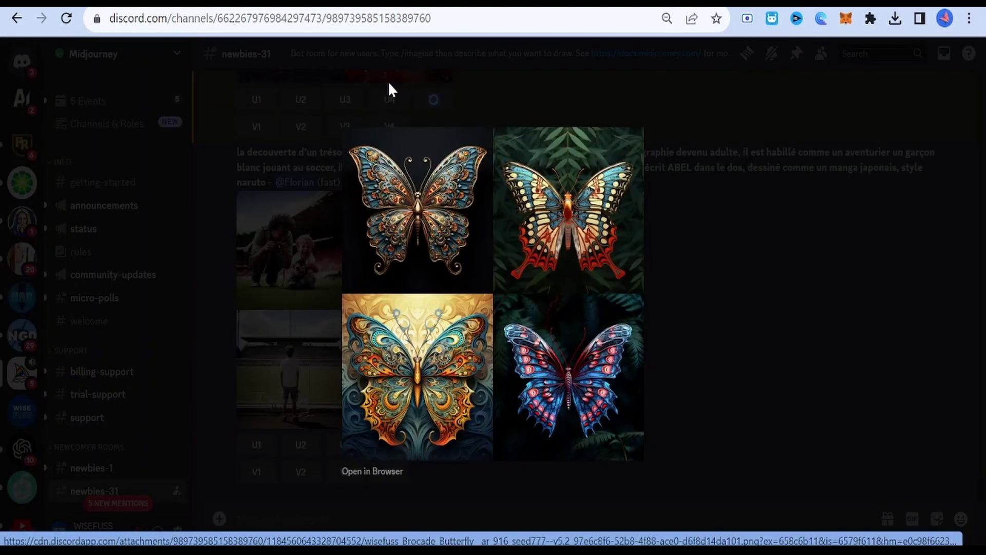
left_click(730, 258)
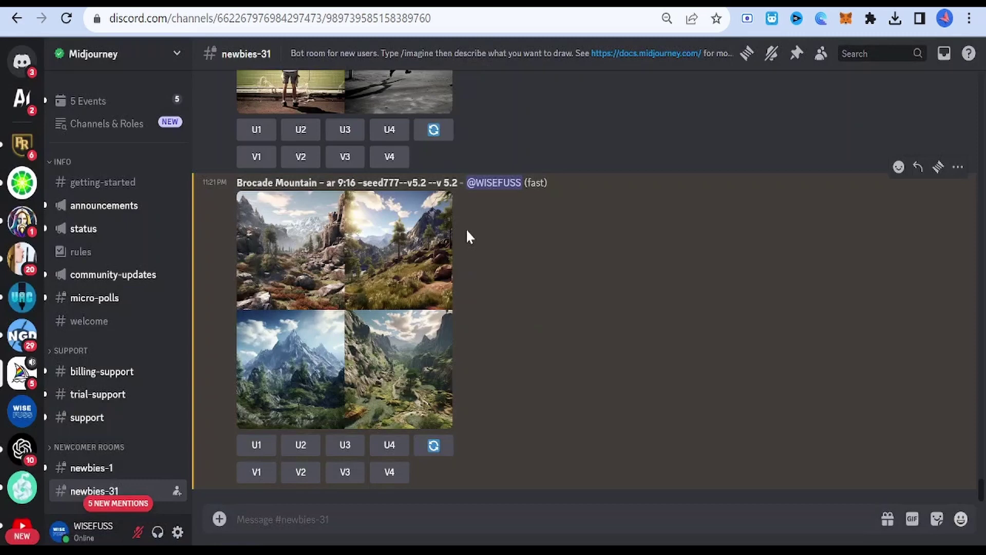
scroll(466, 229, "up", 3)
scroll(373, 188, "up", 3)
left_click(372, 187)
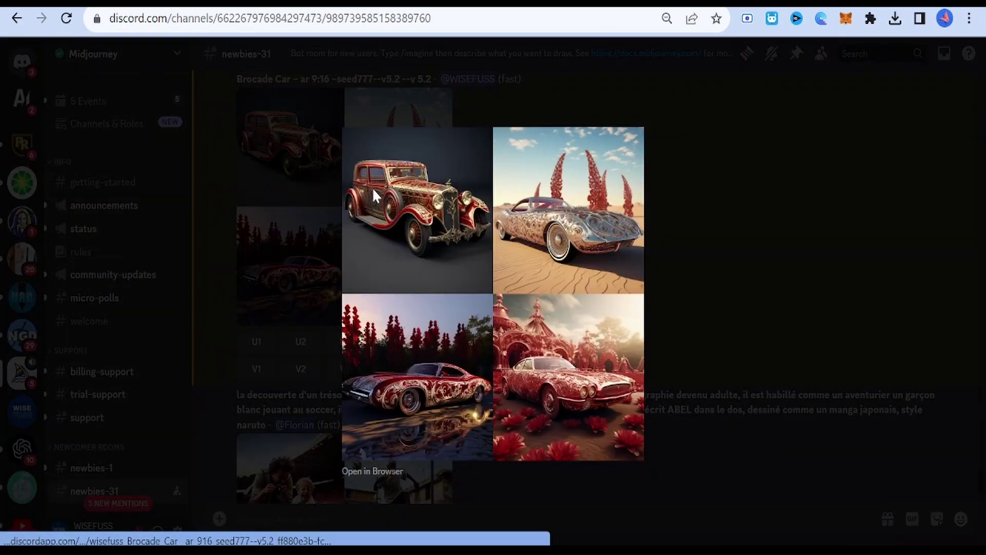
left_click(707, 213)
scroll(489, 348, "down", 3)
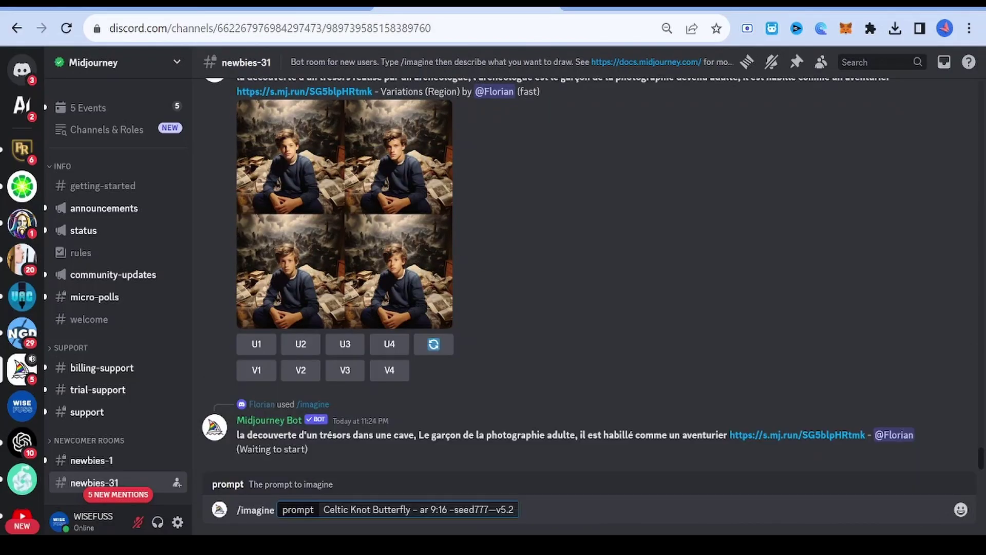
- Submit the Celtic Knot Butterfly prompt, then a Car version with Butterfly replaced
key("Return")
type("/ima")
key("Tab")
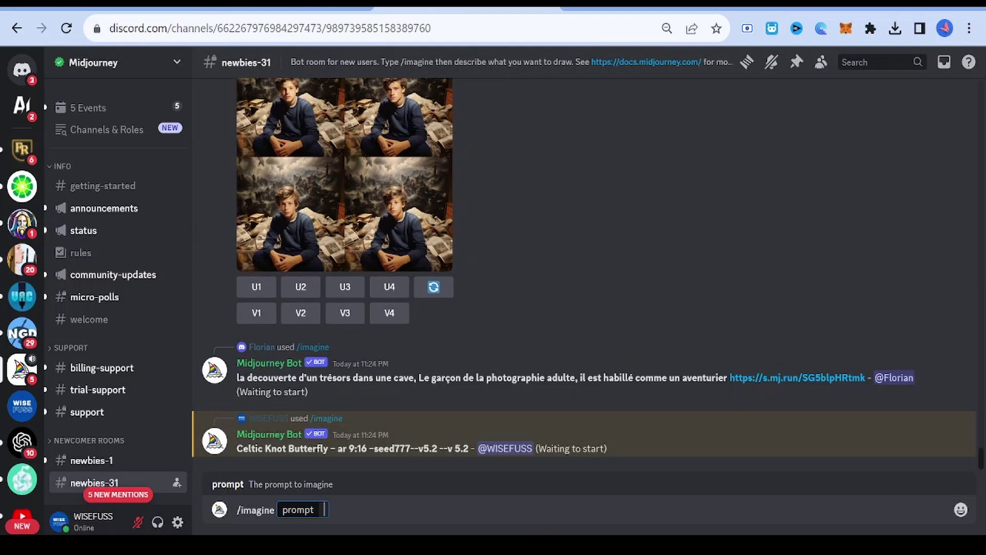
type("Celtic Knot Butterfly – ar 9:16 –seed777—v5.2")
double_click(389, 510)
type("Cat")
key("Return")
type("/")
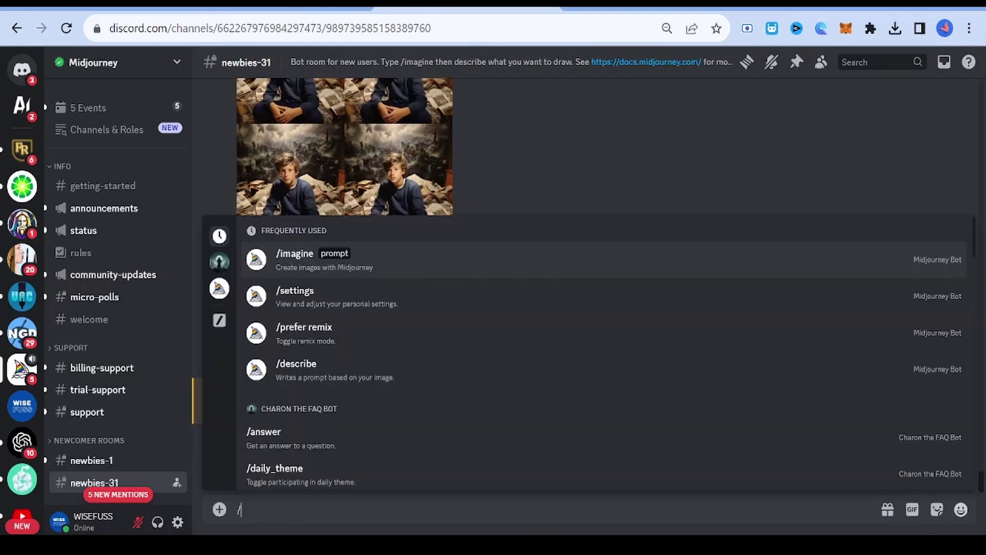
- Submit the Celtic Knot Mountain prompt with Butterfly replaced by Mountain
key("Tab")
type("Celtic Knot Butterfly – ar 9:16 –seed777—v5.2")
double_click(393, 510)
type("Mountain")
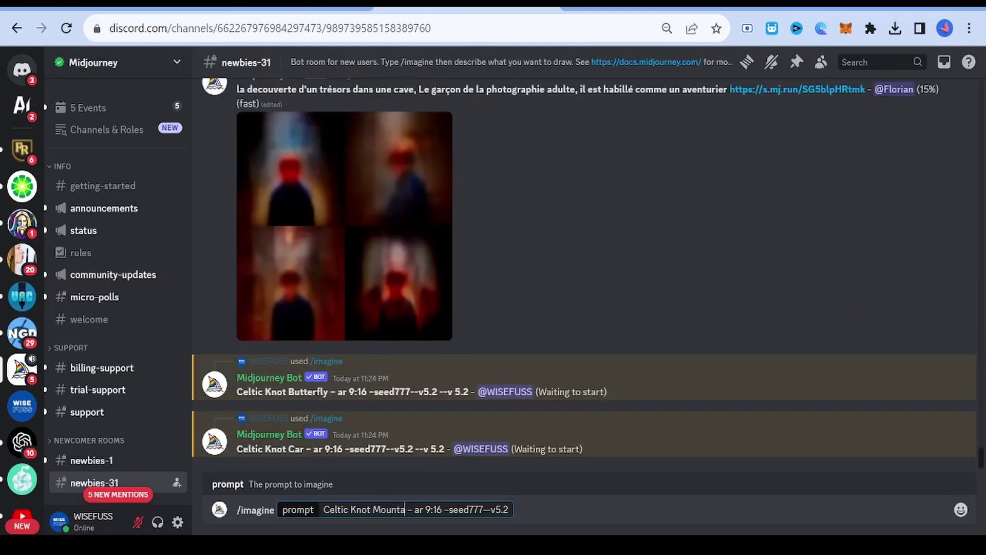
key("Return")
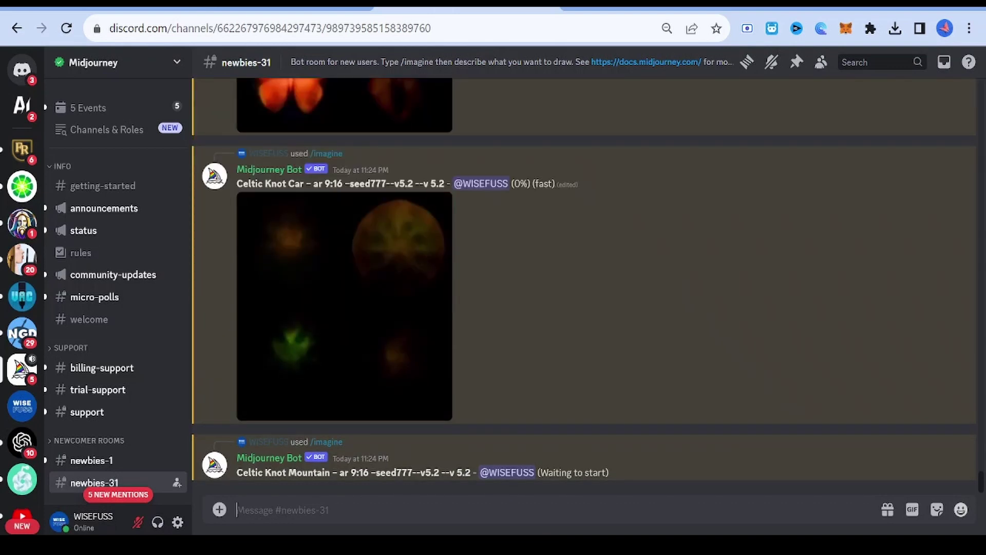
scroll(609, 255, "up", 3)
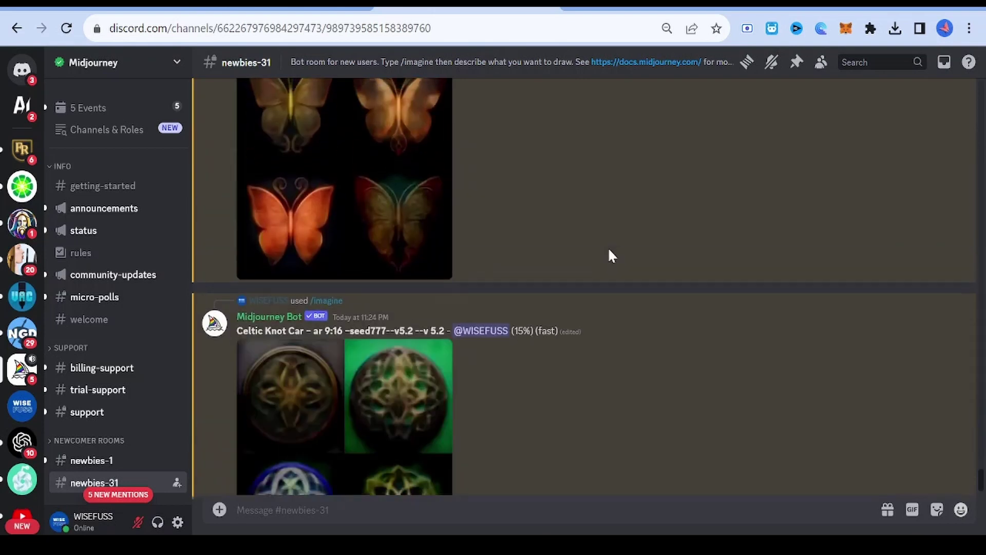
scroll(608, 255, "up", 2)
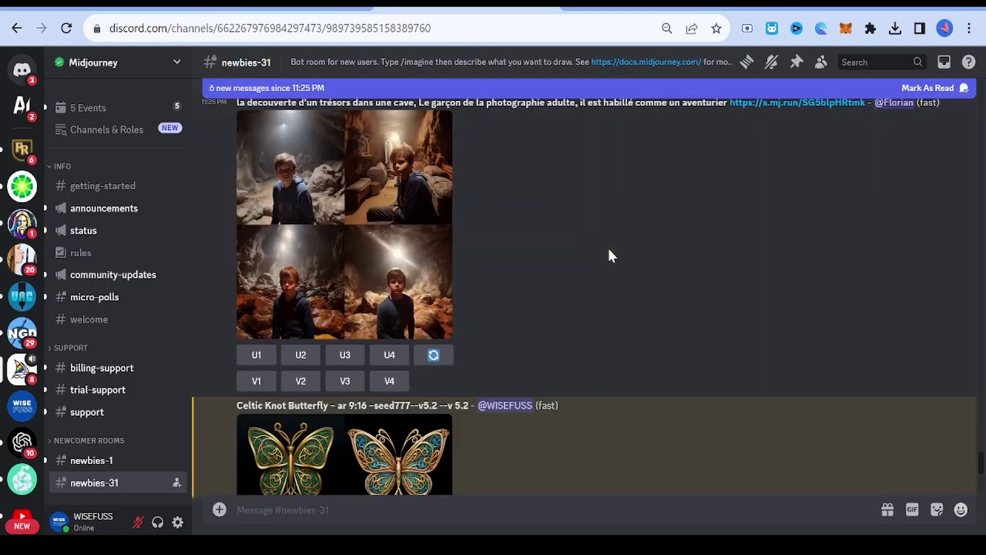
scroll(517, 357, "down", 2)
left_click(300, 419)
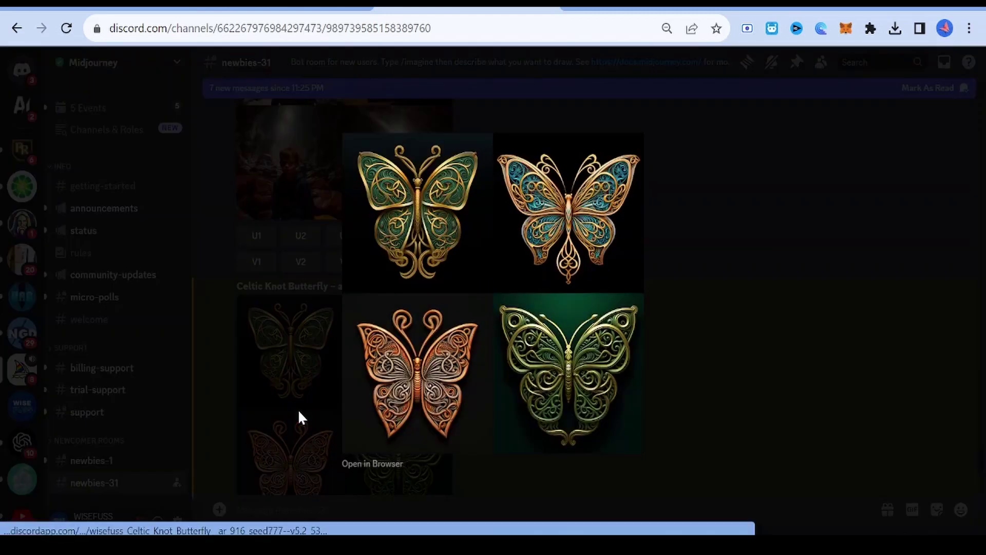
left_click(810, 374)
scroll(791, 373, "down", 5)
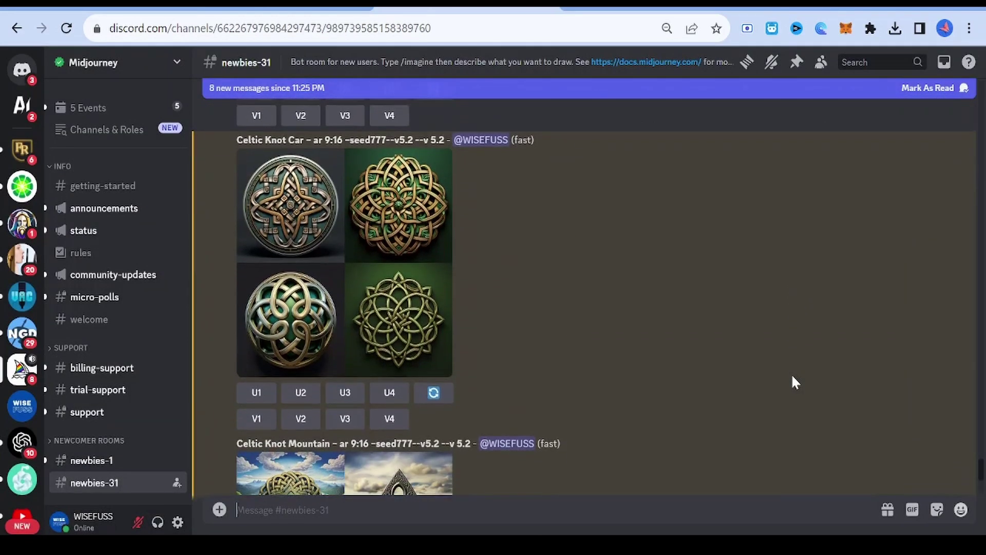
left_click(337, 282)
left_click(714, 378)
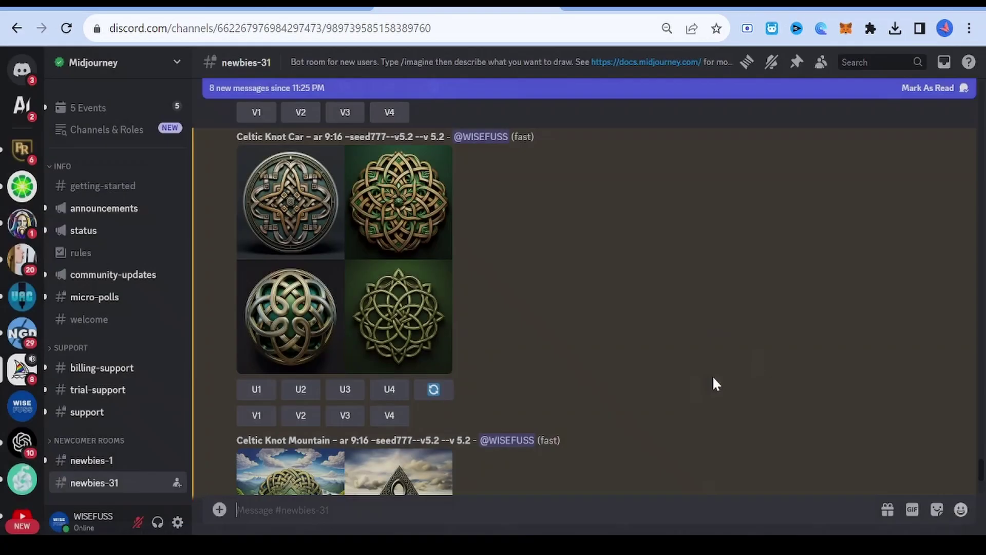
scroll(328, 330, "down", 3)
left_click(329, 331)
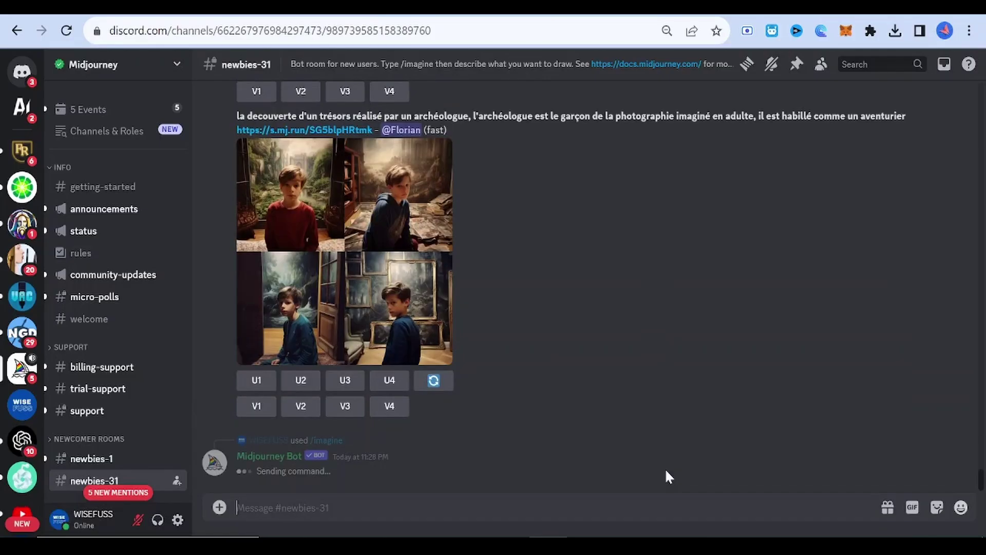
type("Chain Link Butterfly -- ar 9:16 --seed777--v5.2")
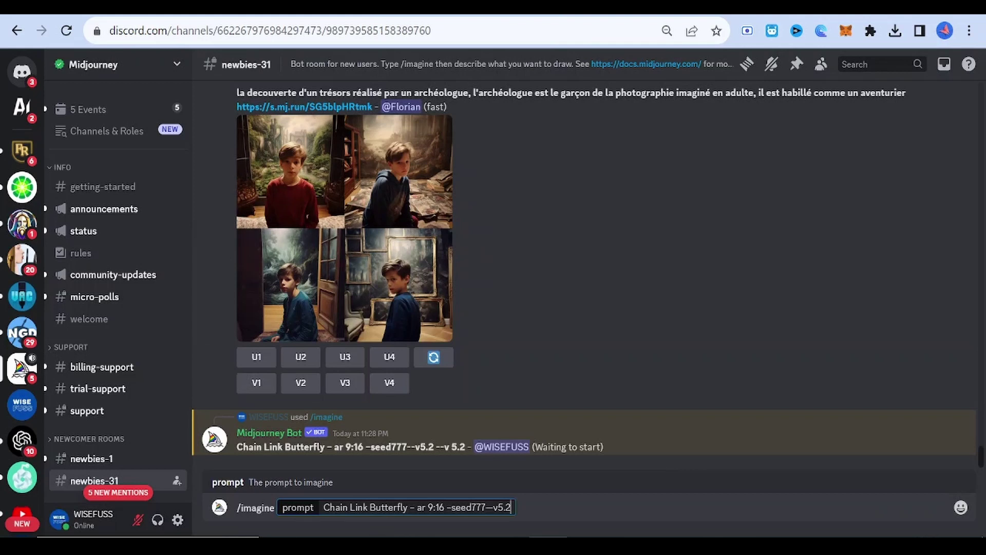
- Correct the subject word to 'Mountain' and submit the Chain Link Mountain prompt
key("ctrl+a")
key("BackSpace")
type("/imaG")
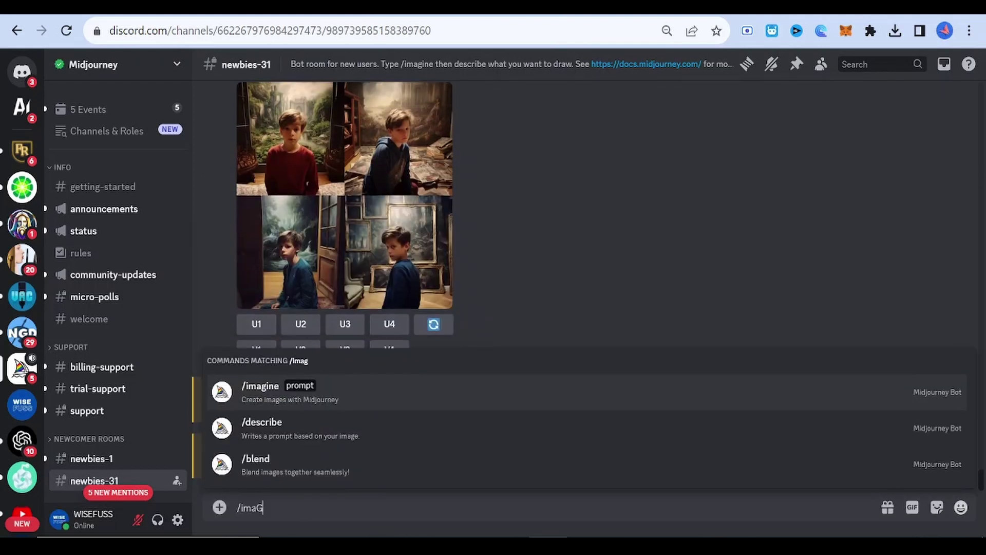
key("Tab")
type("Chain Link Butterfly – ar 9:16 –seed777—v5.2")
double_click(390, 508)
type("mOUNAIN")
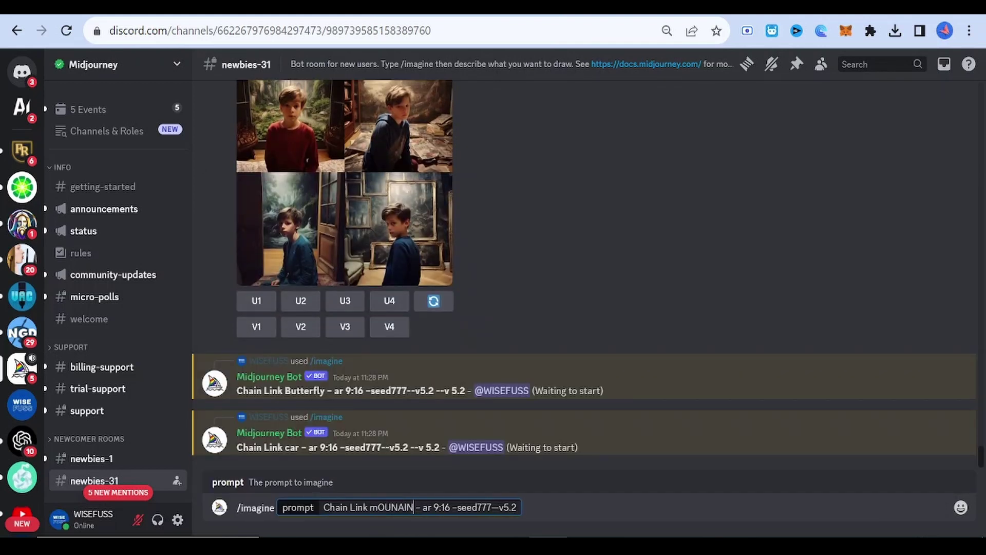
key("BackSpace")
key("BackSpace")
key("BackSpace")
type("Mountain")
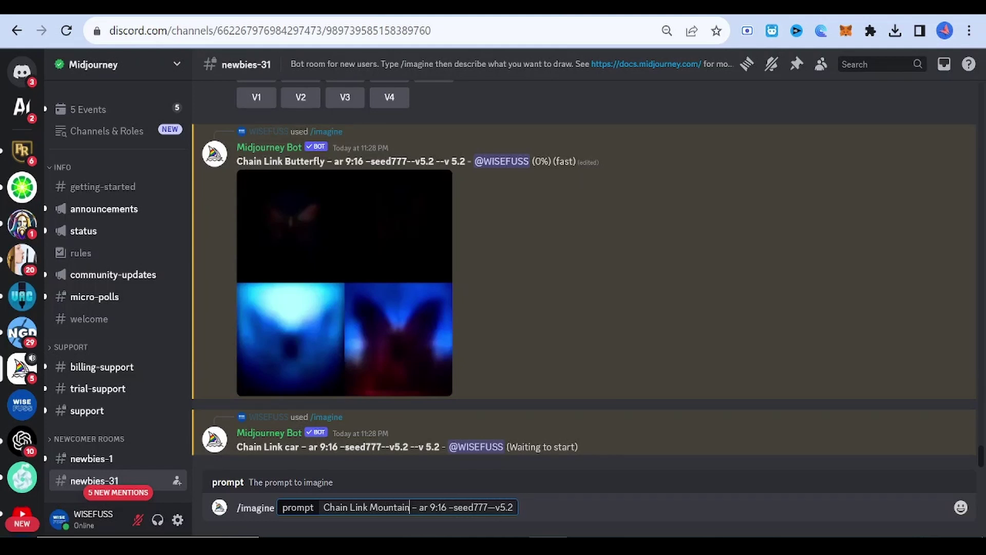
key("Return")
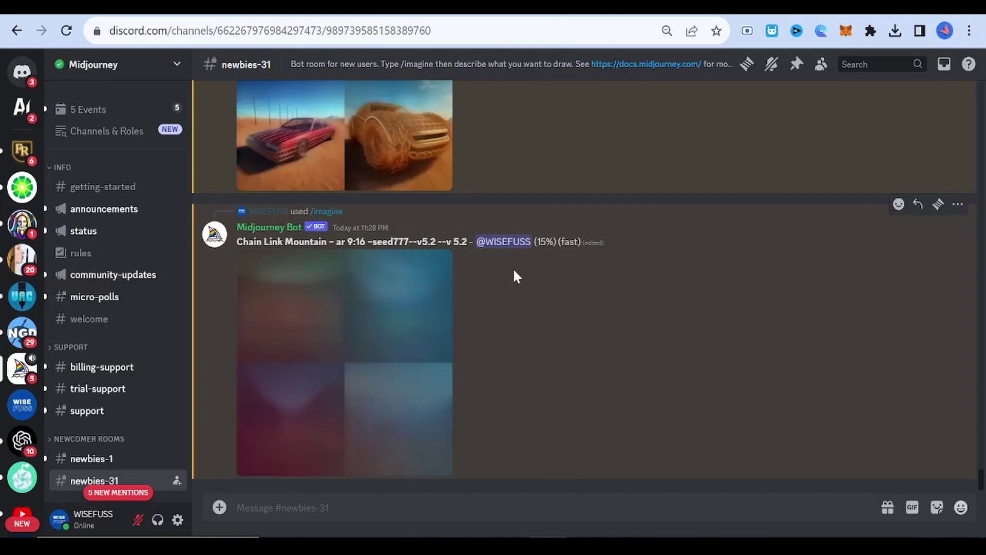
- View and close the Chain Link butterfly and car grids, then enlarge the mountain grid
left_click(399, 306)
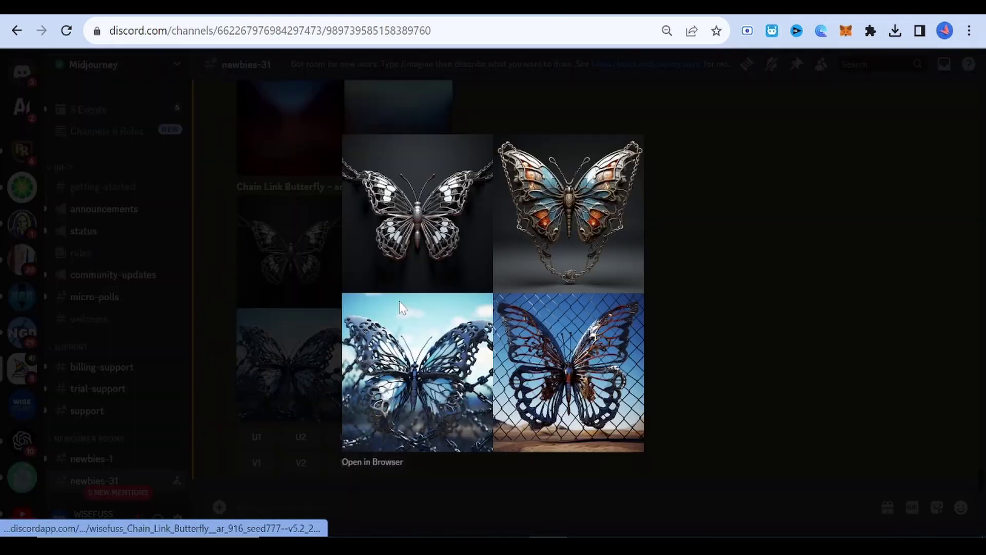
left_click(833, 286)
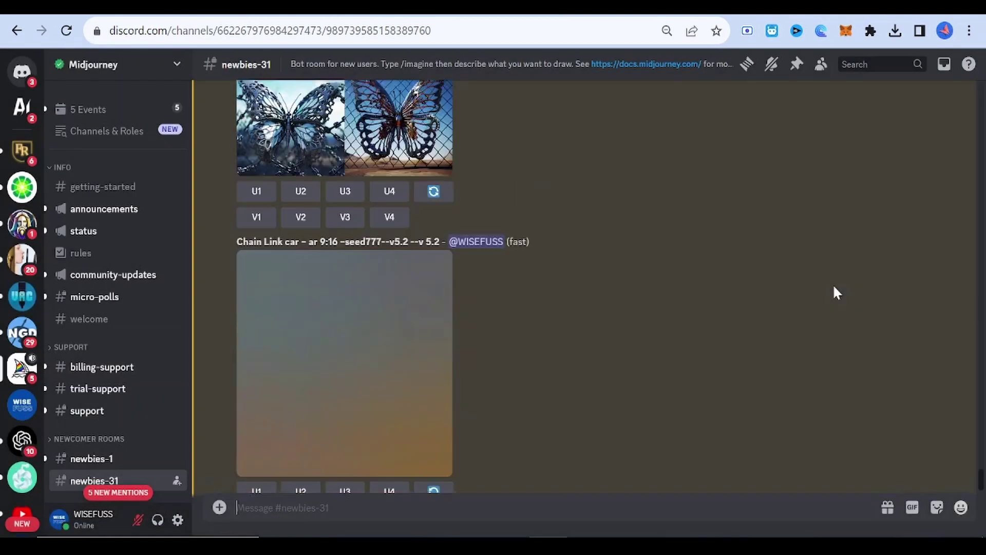
left_click(363, 308)
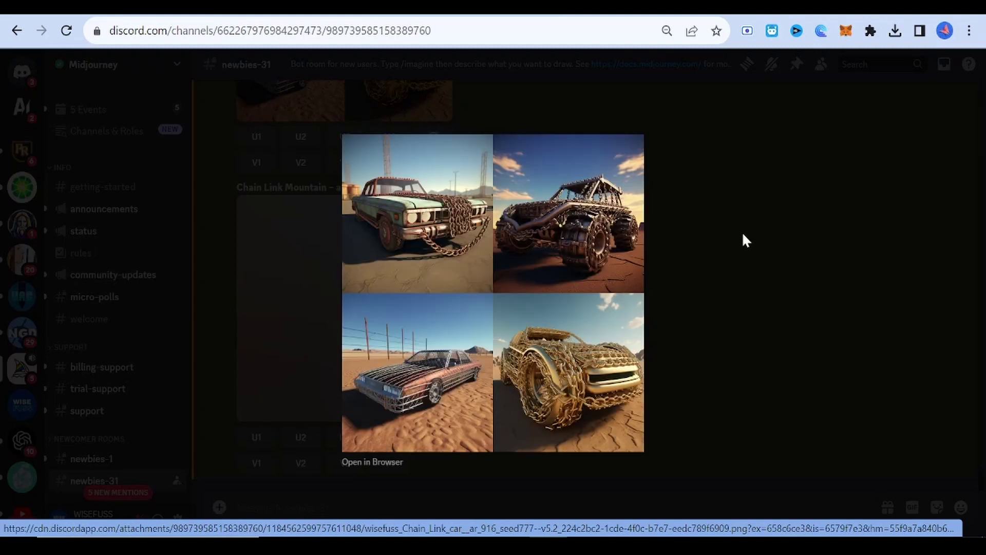
left_click(744, 234)
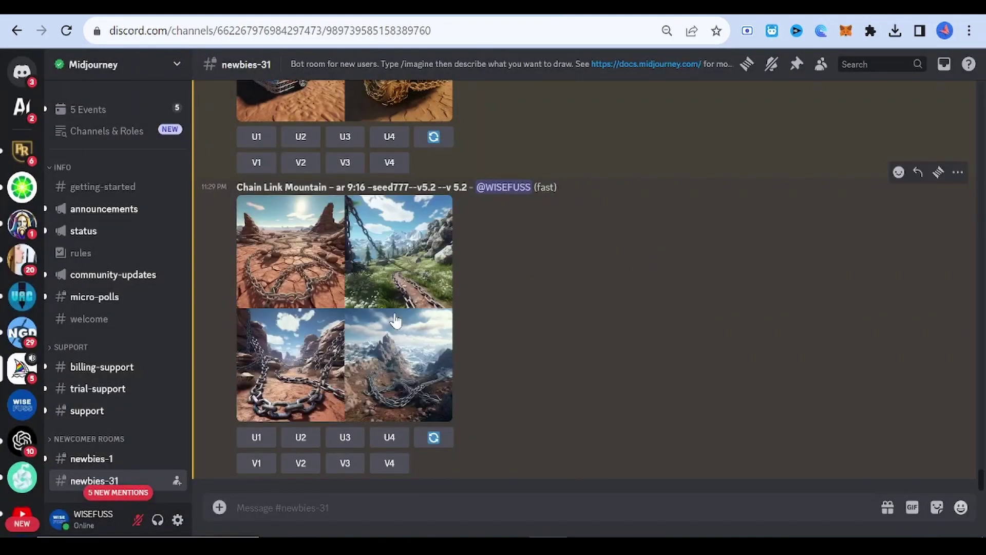
left_click(393, 306)
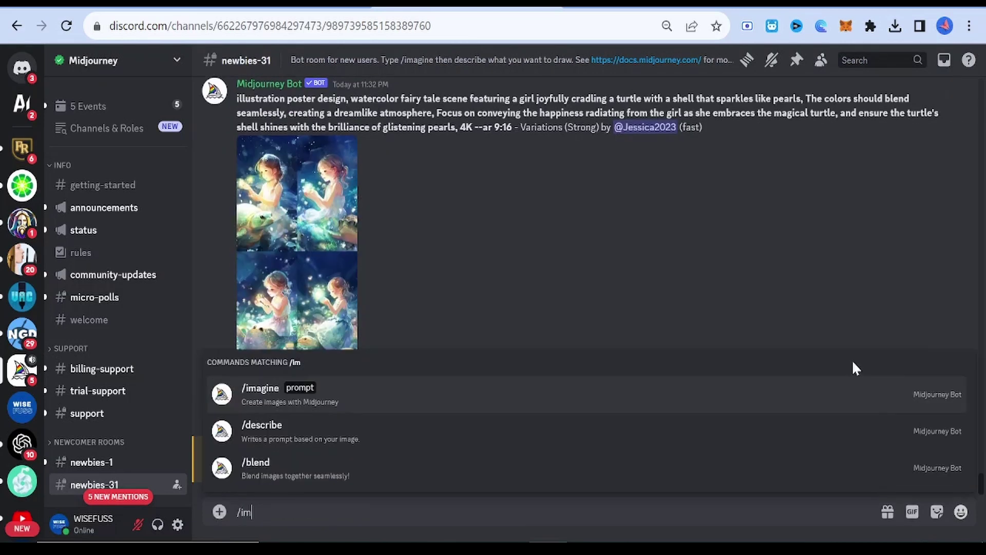
- Submit the Checkered prompt with Butterfly replaced by car
key("Tab")
type("Checkered Butterfly – ar 9:16 –seed777—v5.2")
double_click(391, 512)
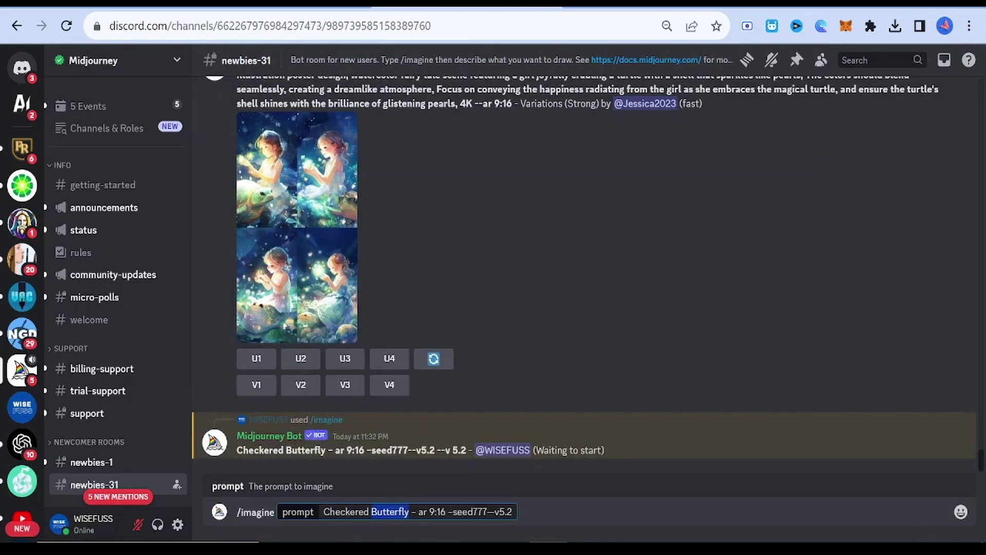
type("cat")
key("Return")
type("/")
- Submit the Checkered prompt again with Butterfly replaced by mountain
key("Tab")
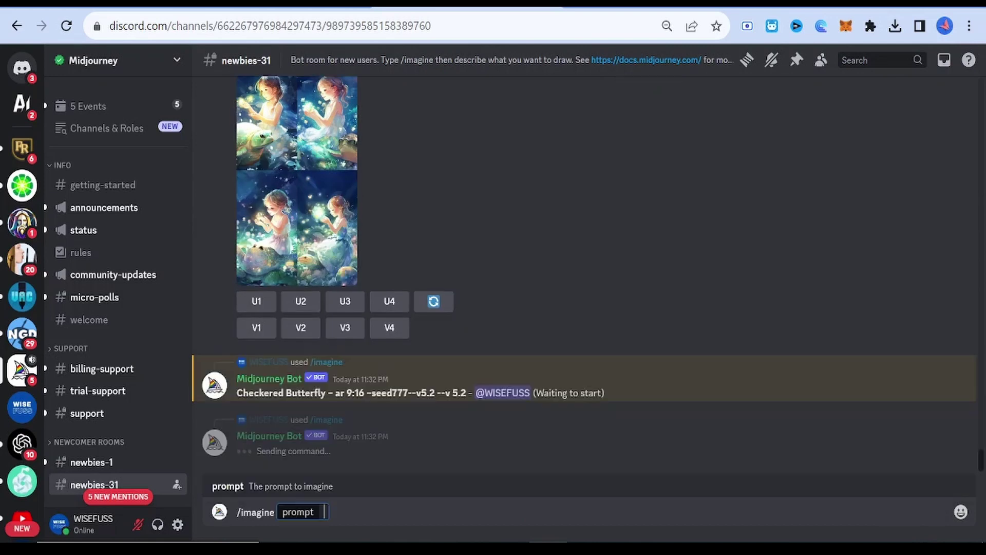
key("ctrl+v")
double_click(391, 512)
type("moun")
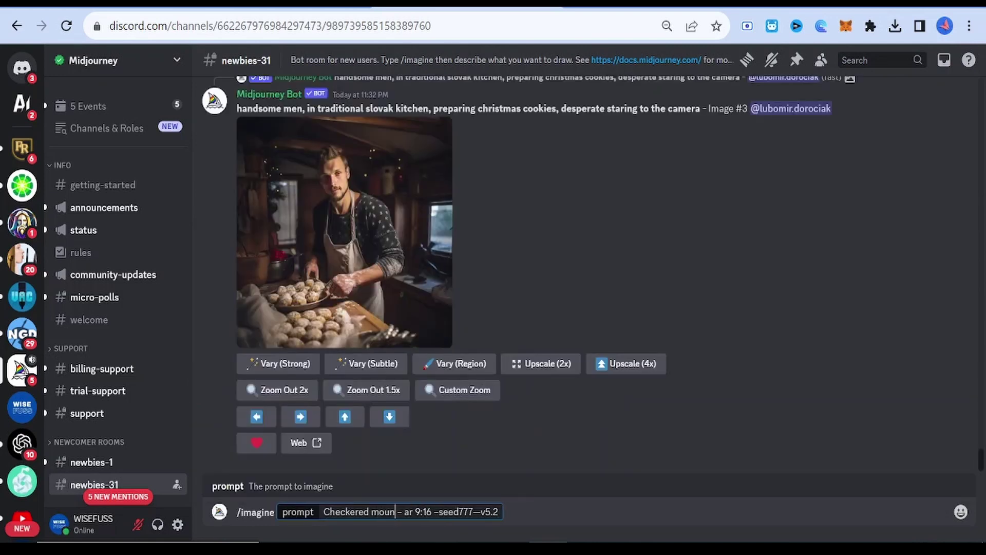
type("tain")
key("Return")
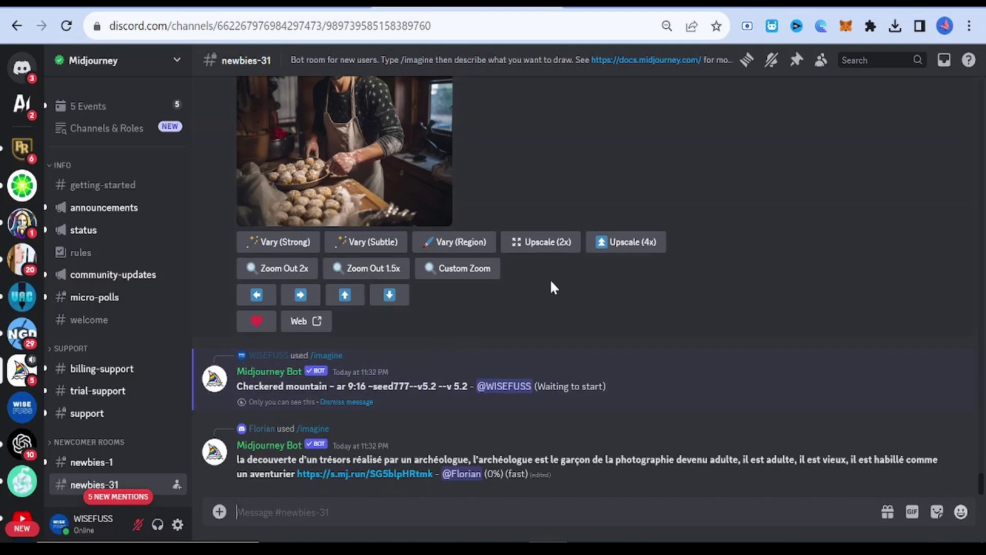
scroll(643, 244, "up", 5)
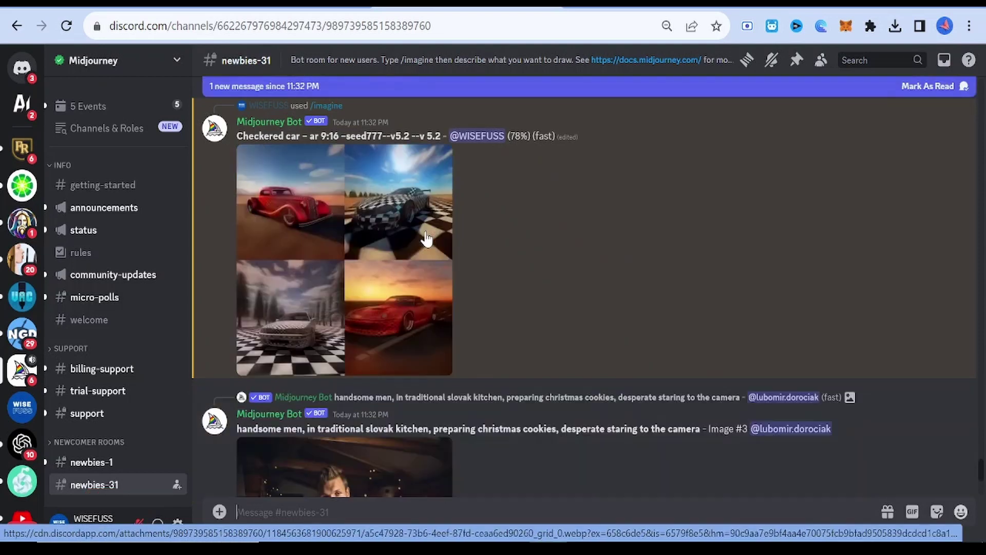
scroll(363, 315, "down", 5)
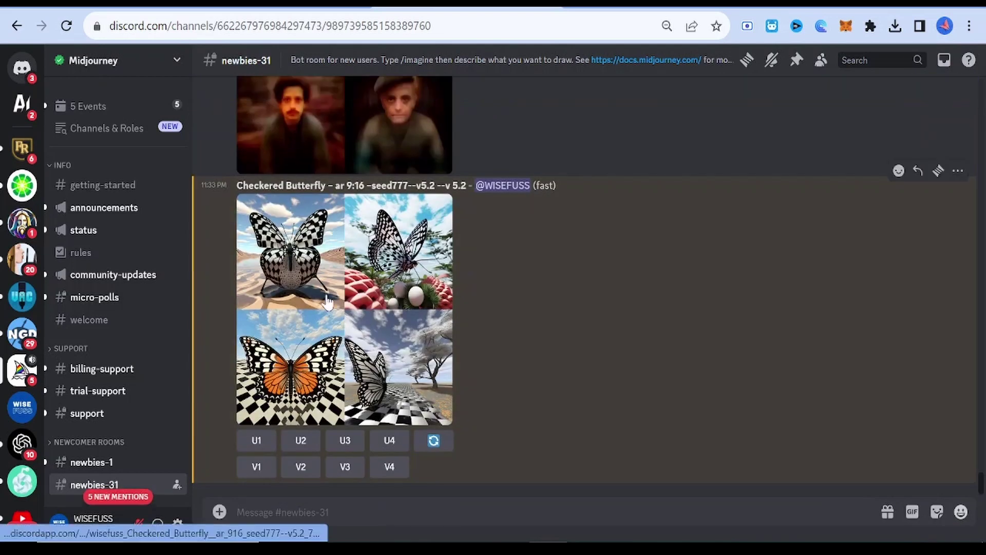
- View and close the Checkered butterfly and car grids, then enlarge the mountain grid
left_click(364, 324)
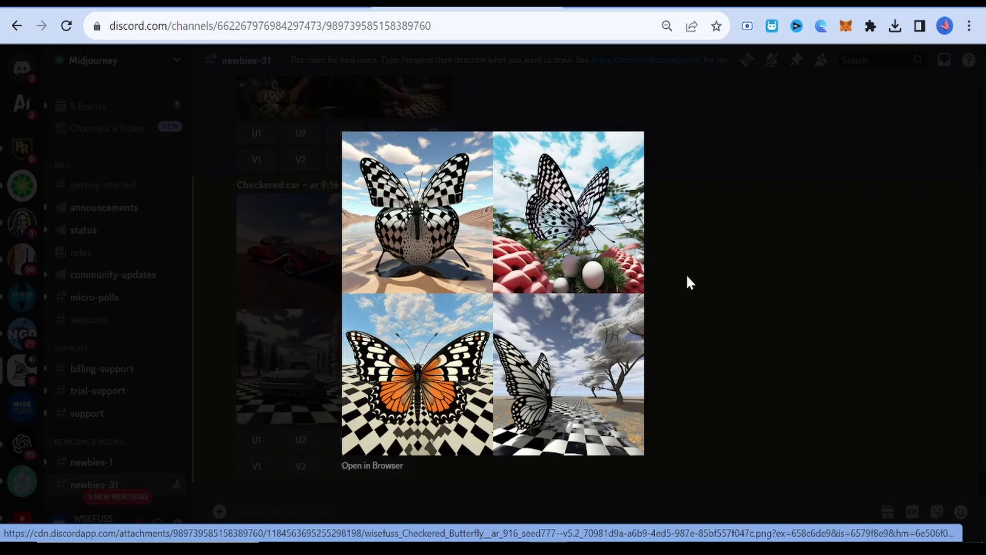
left_click(688, 278)
left_click(410, 301)
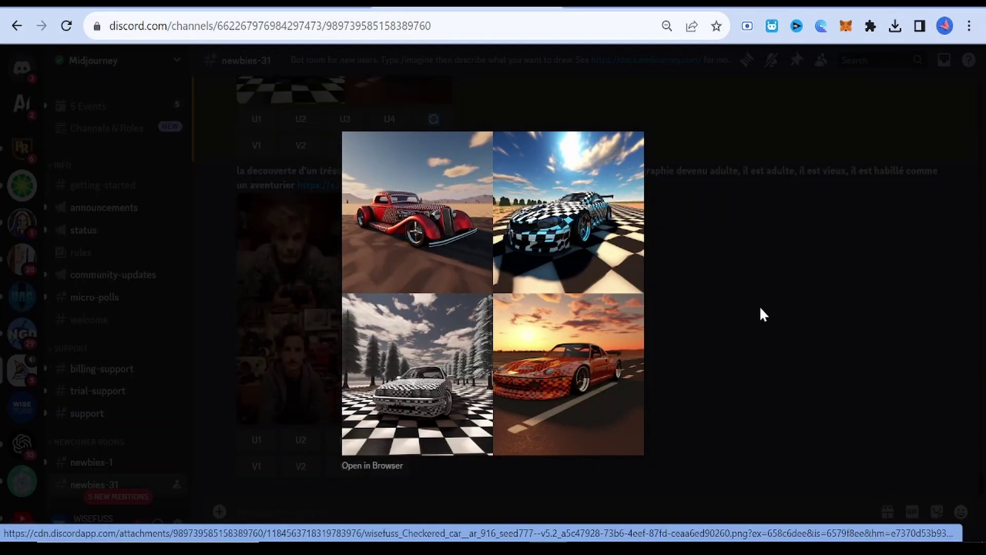
left_click(761, 308)
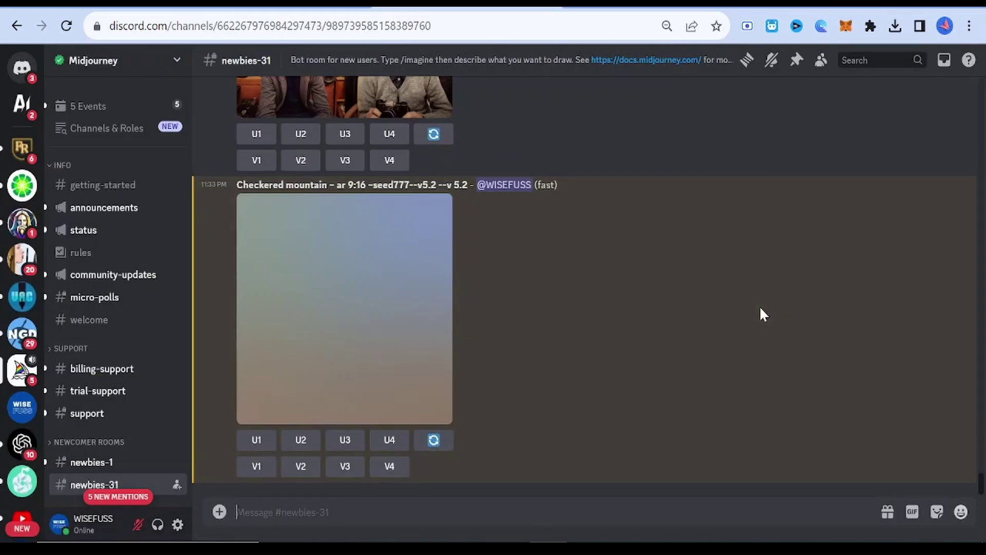
left_click(388, 284)
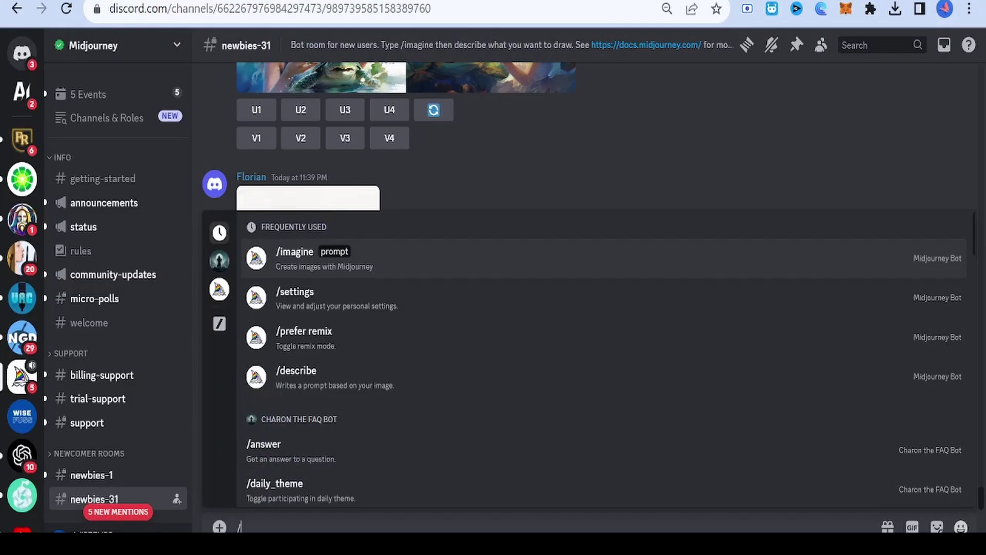
- Submit the Chevron prompt with Butterfly replaced by car
key("Return")
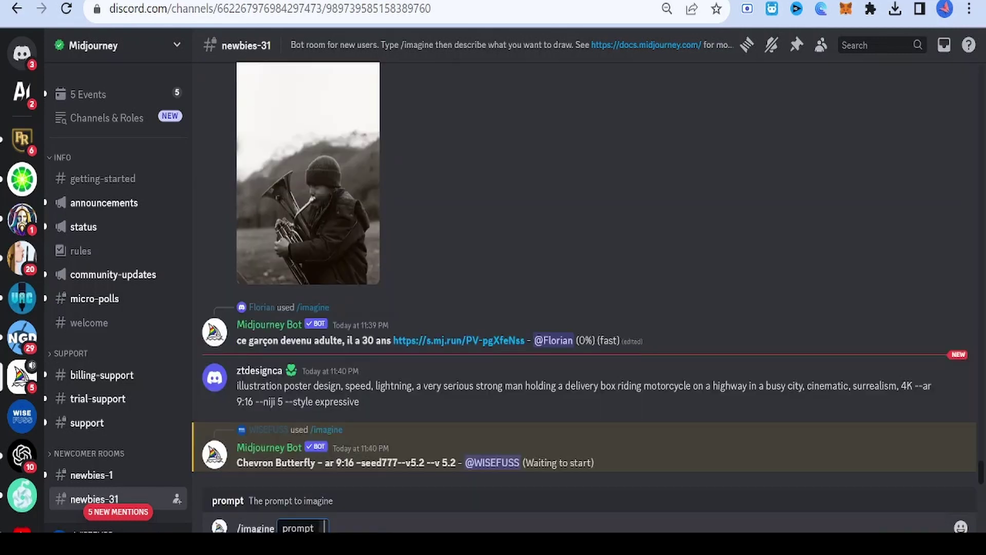
key("ctrl+v")
double_click(380, 529)
type("car")
key("Return")
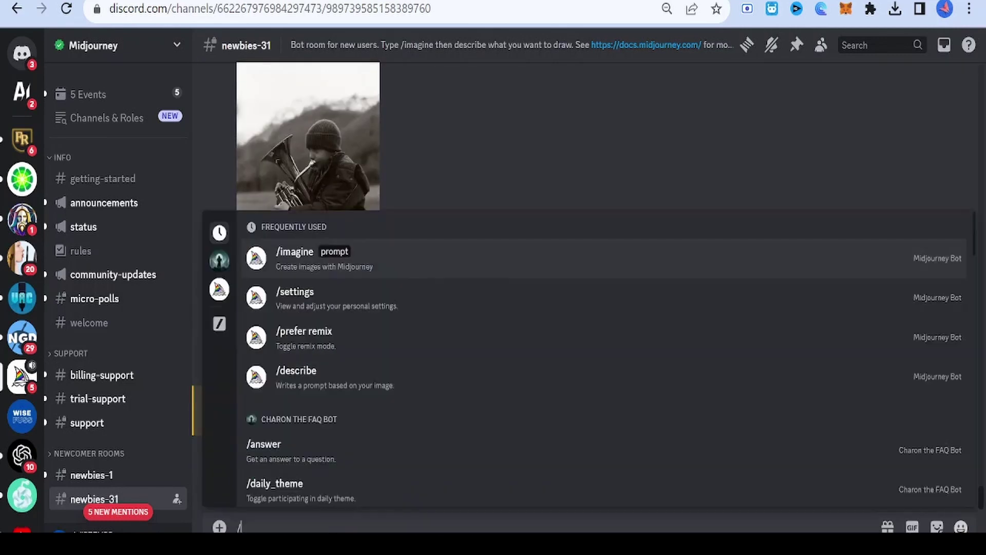
- Submit the Chevron prompt again with Butterfly replaced by mountain
key("ctrl+v")
double_click(376, 528)
type("mountain")
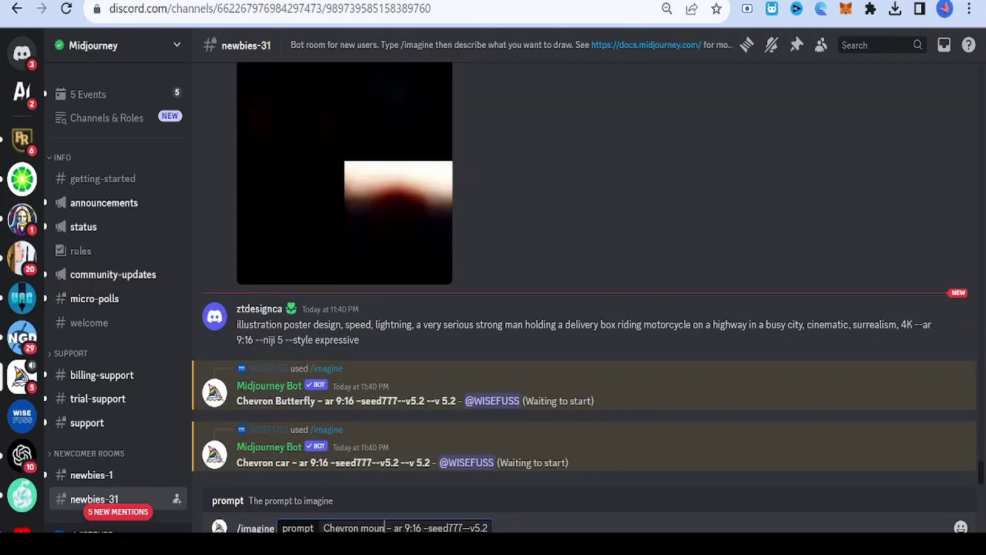
key("Return")
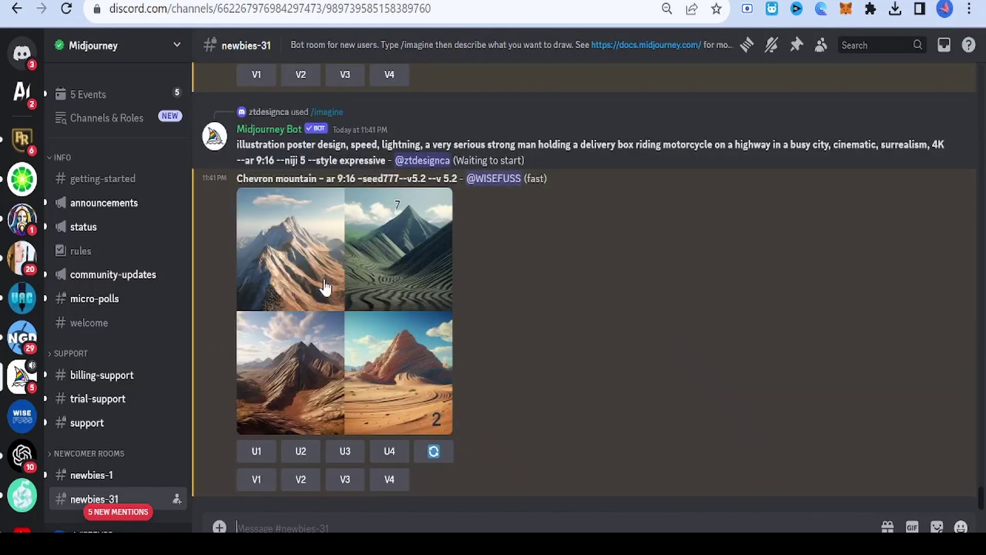
scroll(376, 270, "up", 4)
scroll(374, 262, "down", 2)
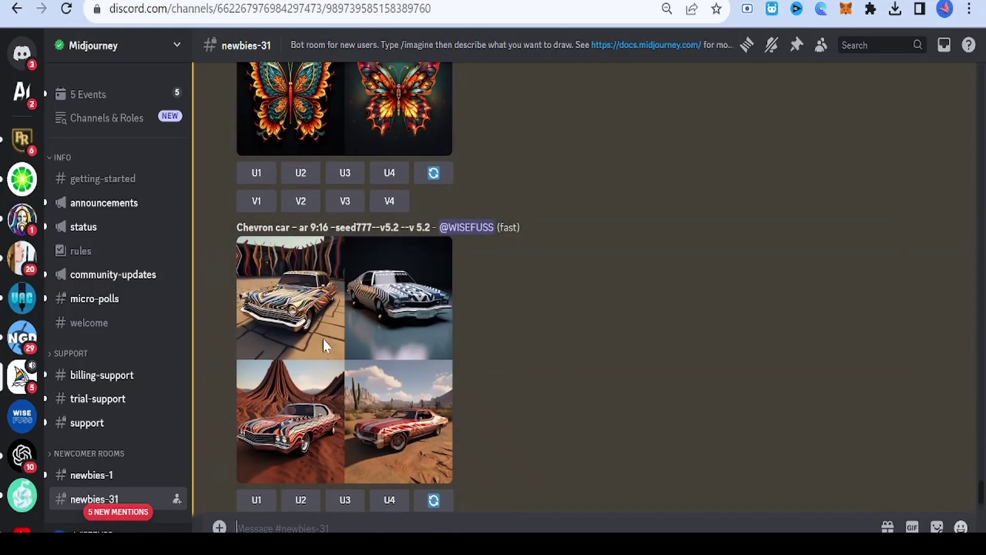
- Enlarge and close the Chevron car grid, then open the Chevron mountain grid
left_click(323, 339)
left_click(745, 324)
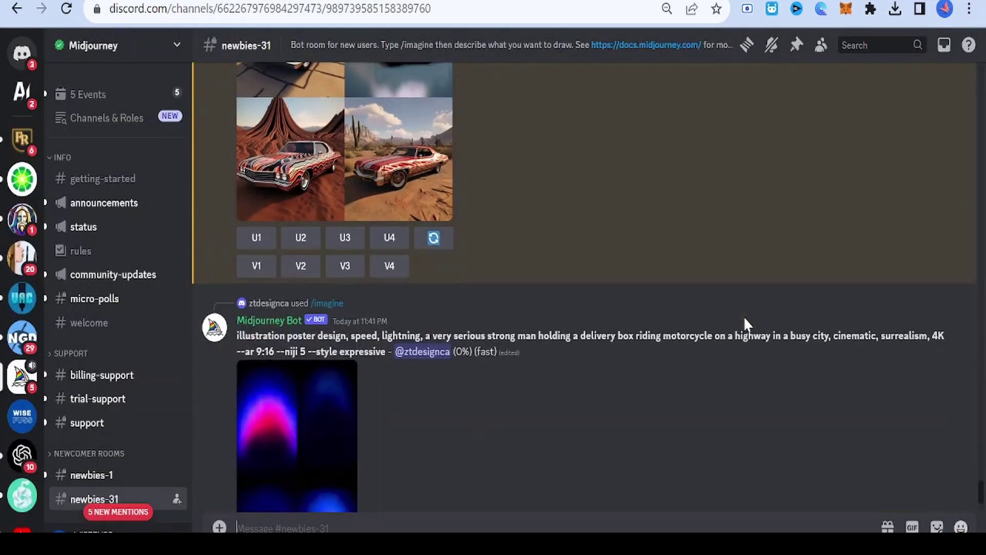
scroll(585, 301, "down", 5)
left_click(405, 284)
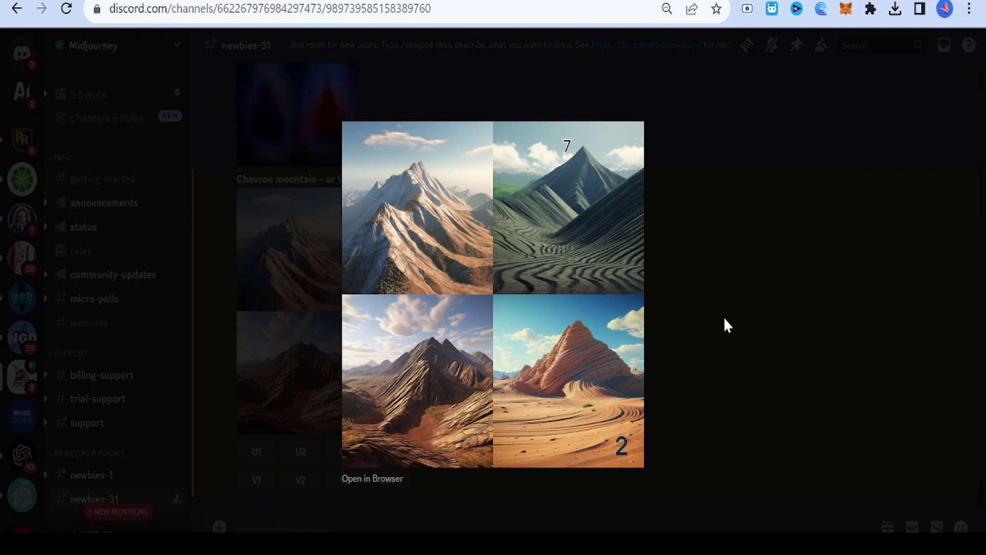